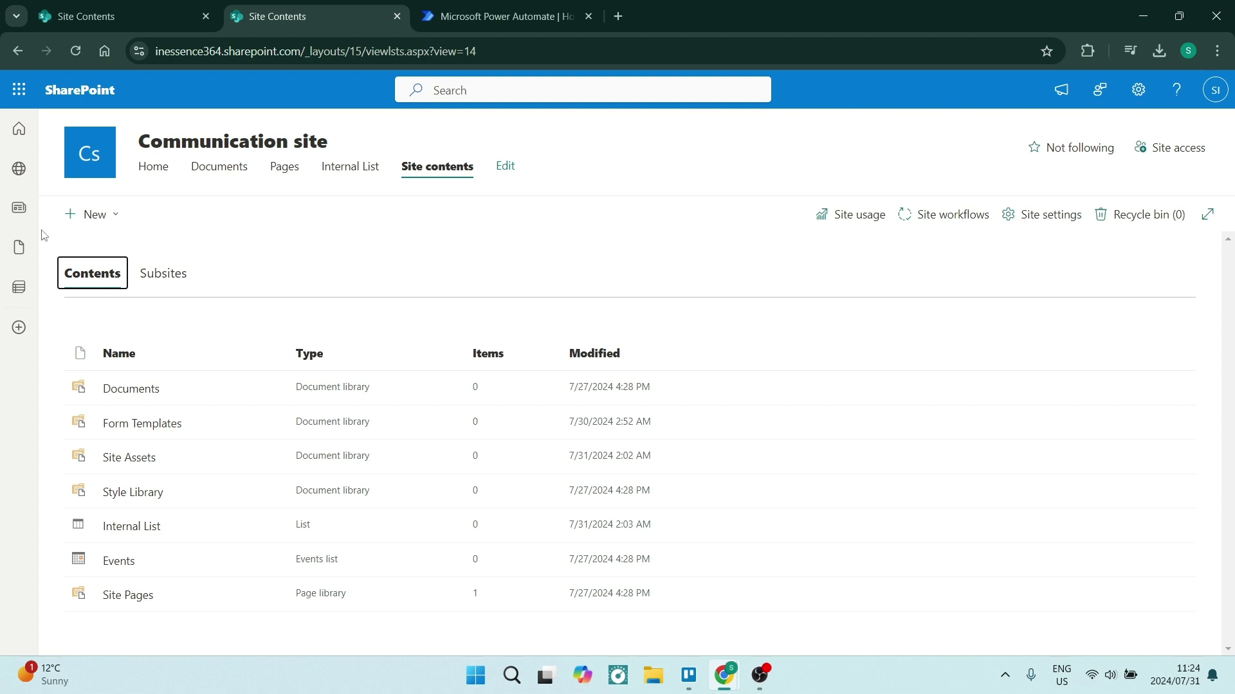
- Start a new list on the Communication site from an existing list, using HowtoHarbor's Internal List as the template
left_click(104, 216)
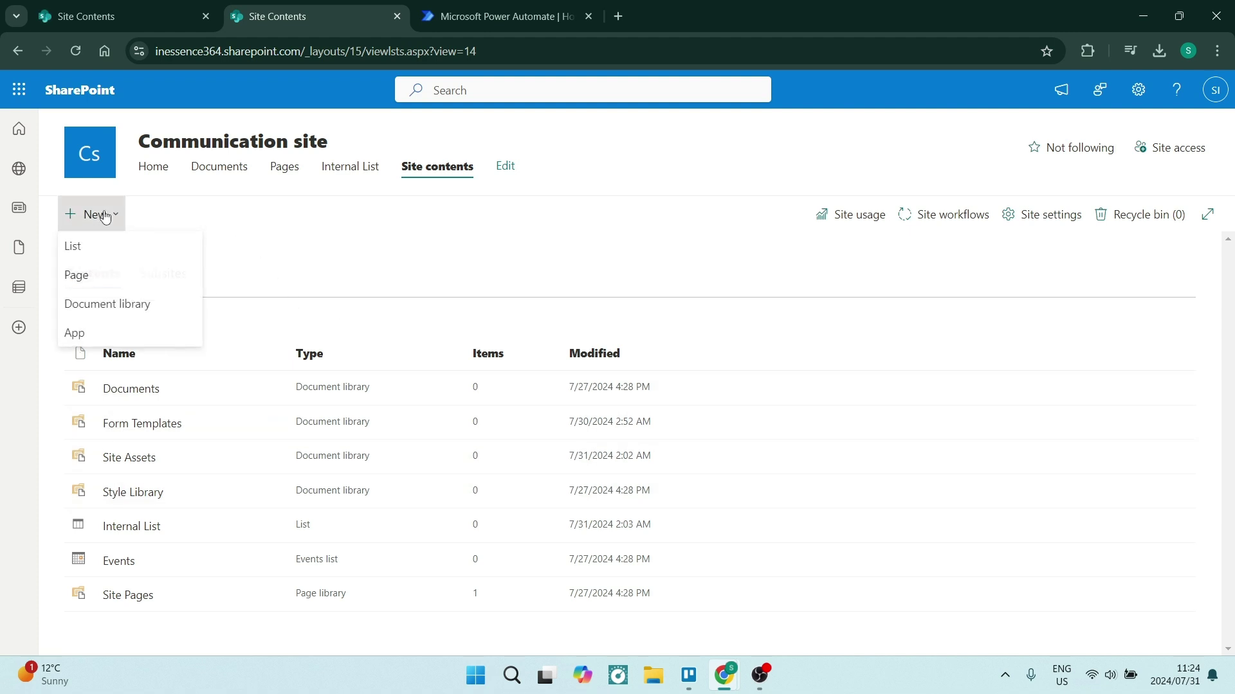
left_click(99, 253)
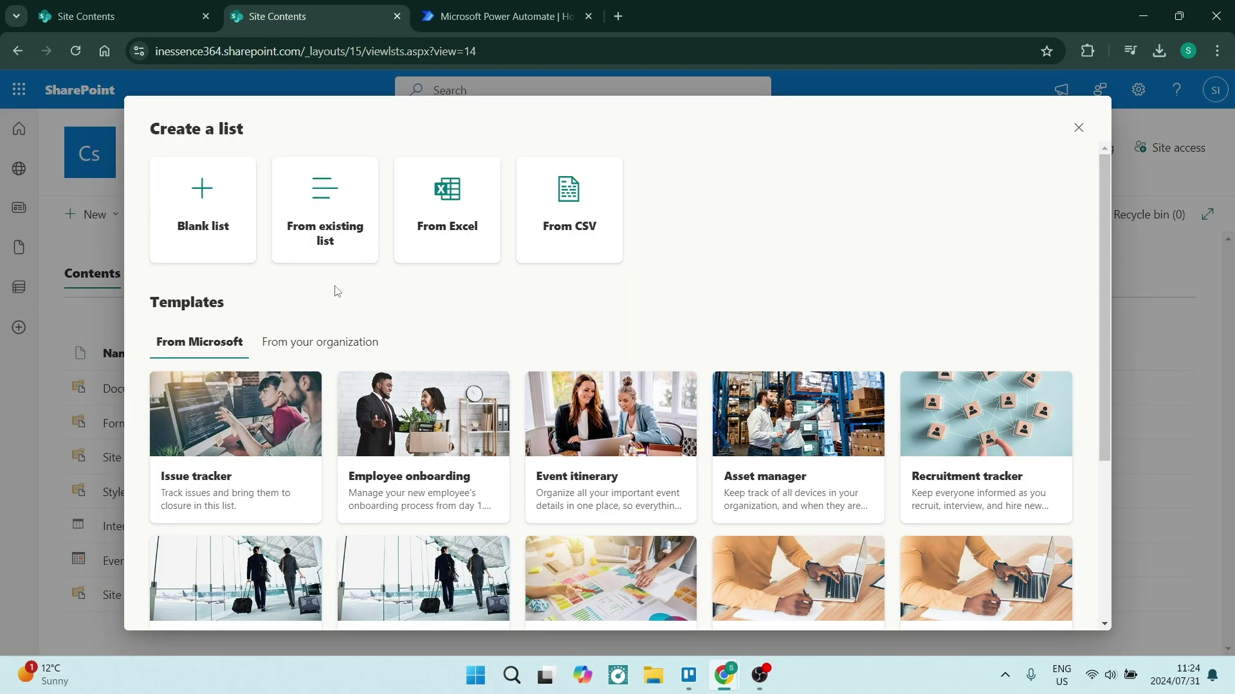
left_click(336, 202)
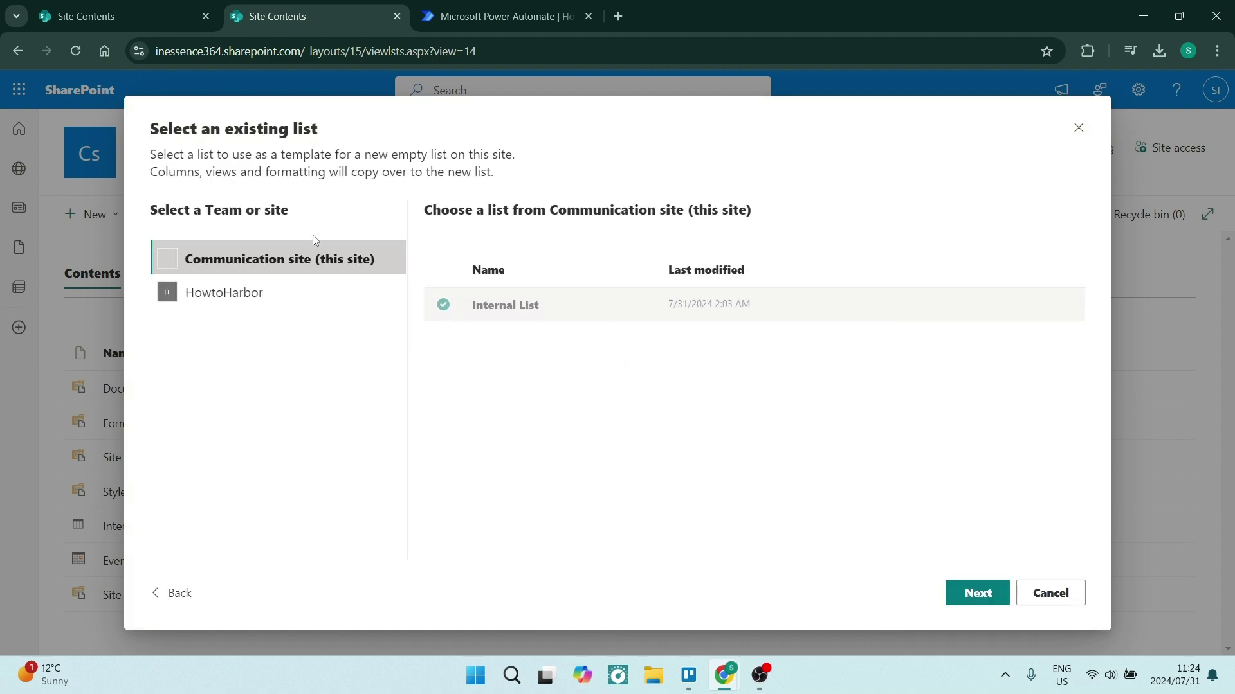
left_click(219, 283)
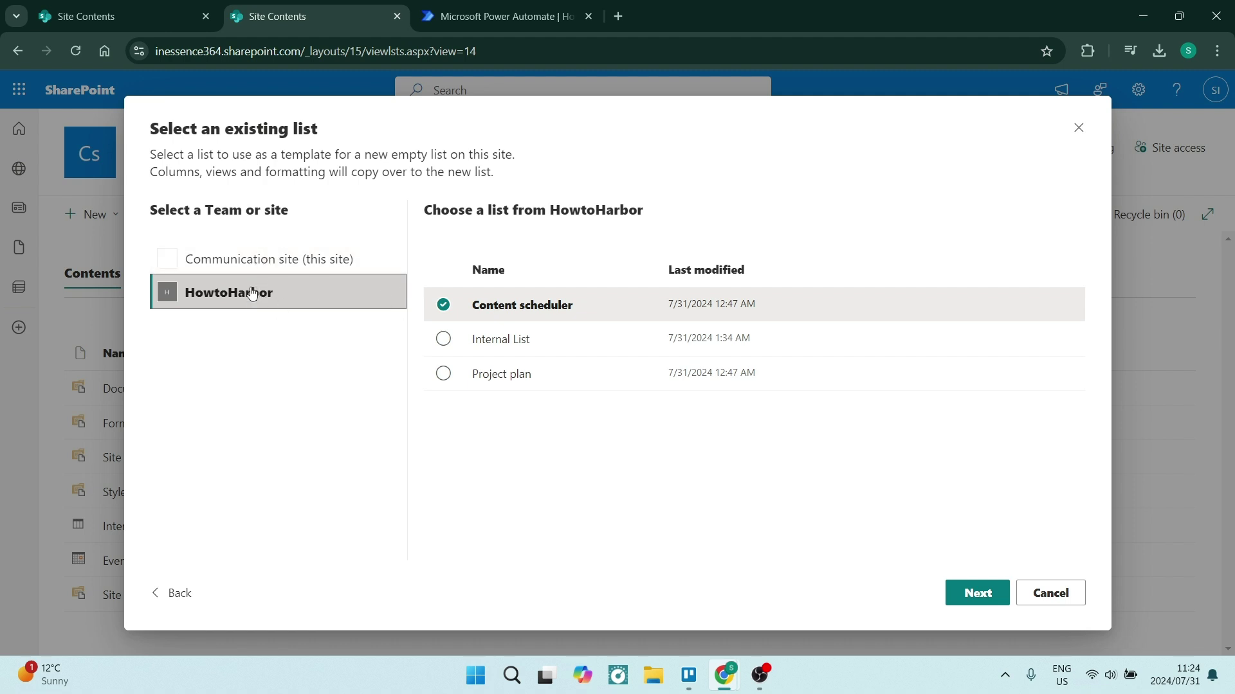
left_click(444, 341)
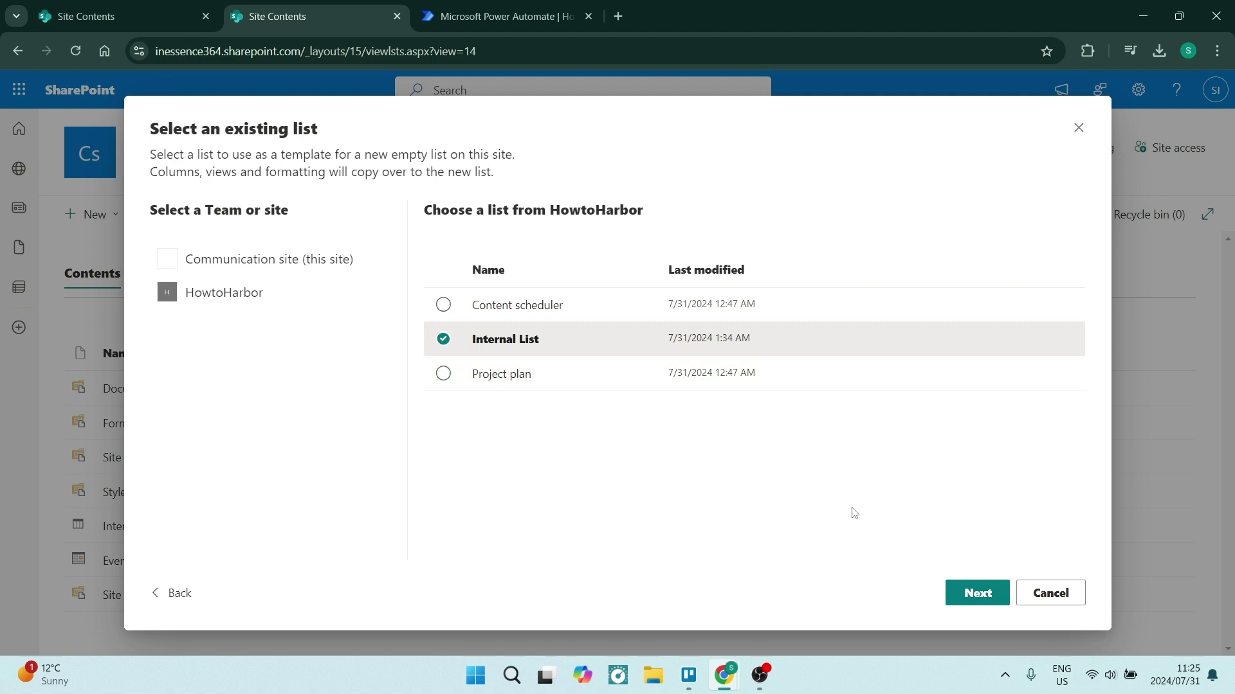
left_click(964, 592)
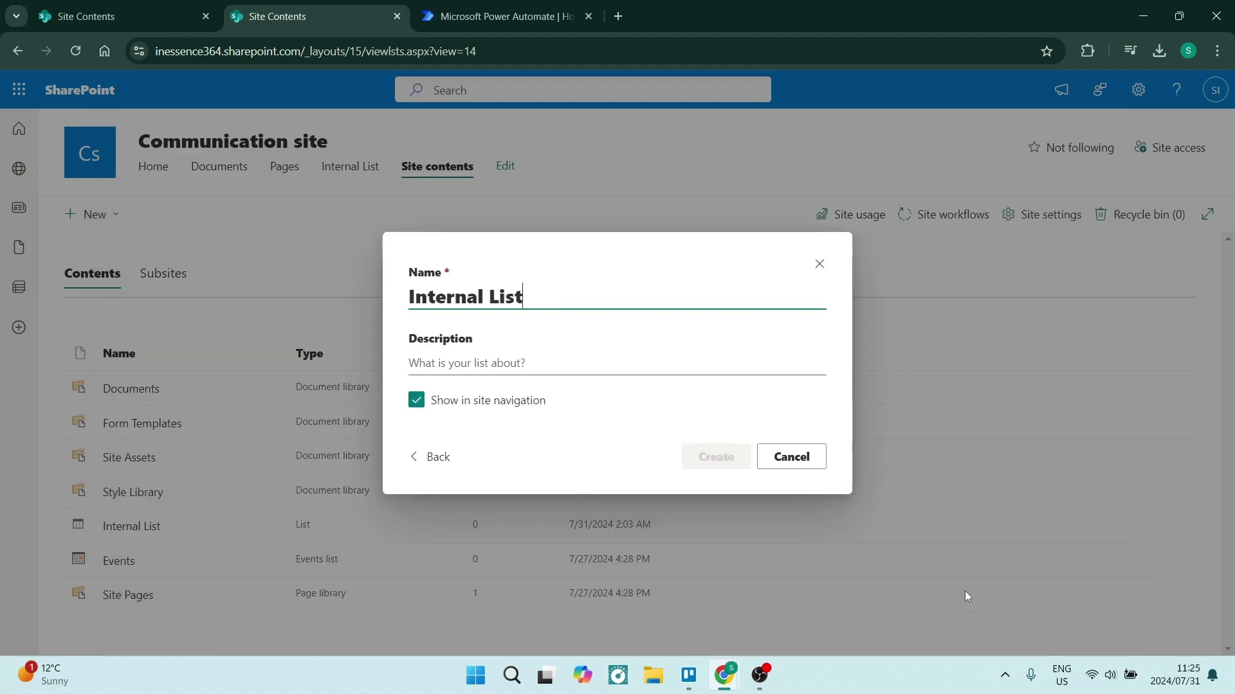
- Name the new list Internal List 2 and create it
left_click(541, 289)
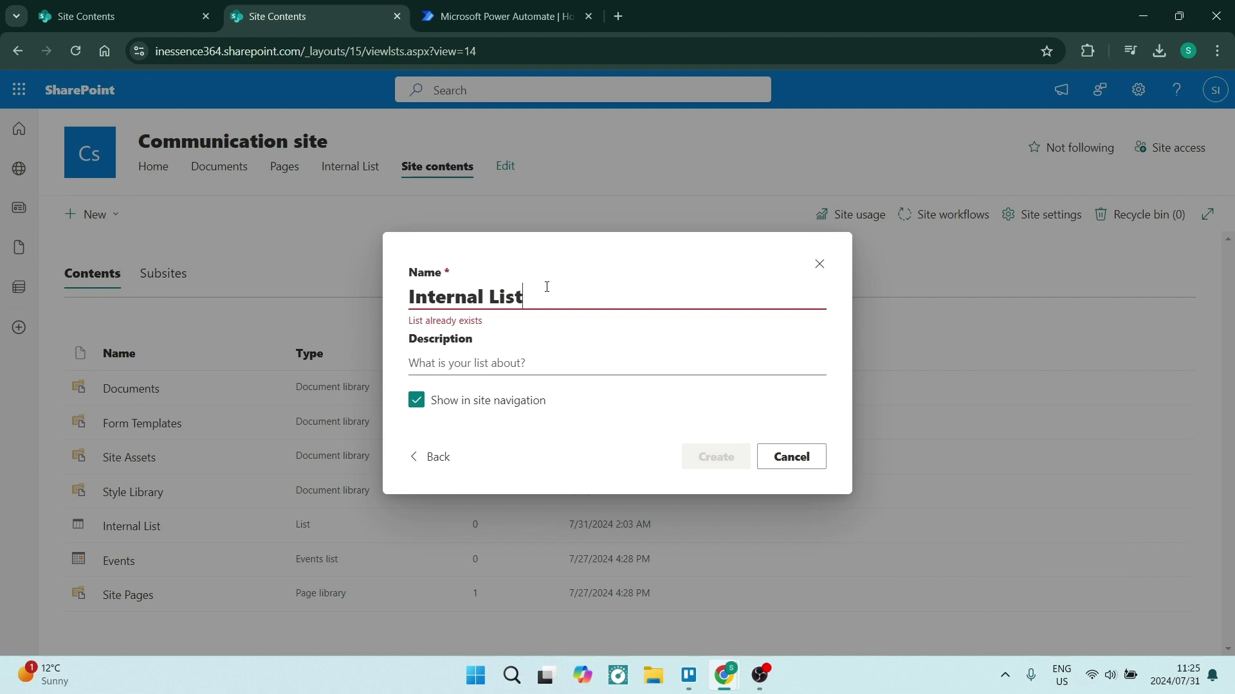
type("2")
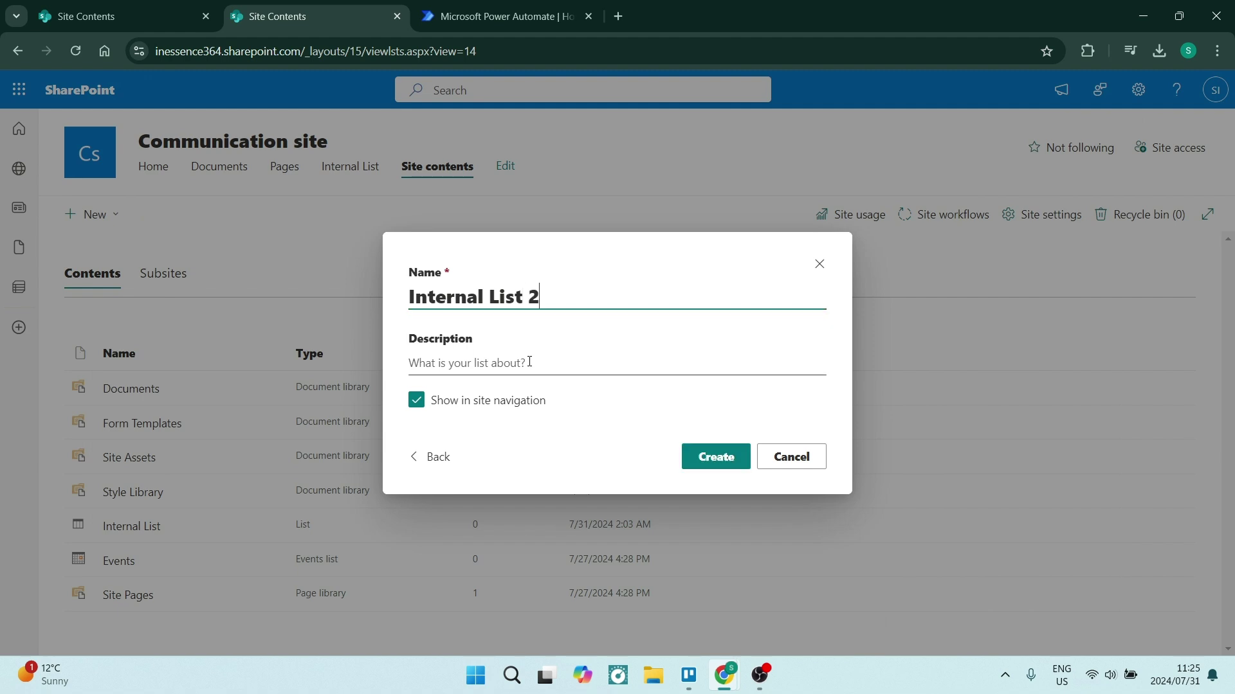
left_click(702, 461)
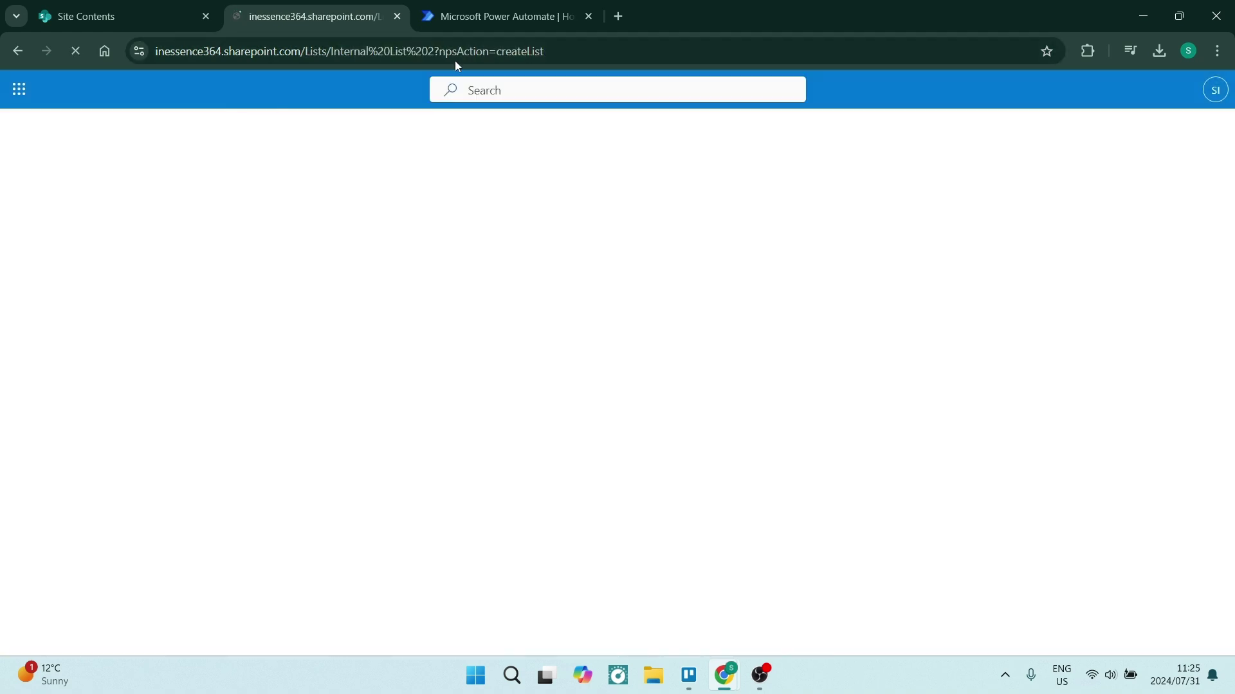
- Switch to Power Automate and create an instant cloud flow named Copy List 2 with the "Manually trigger a flow" trigger
left_click(488, 17)
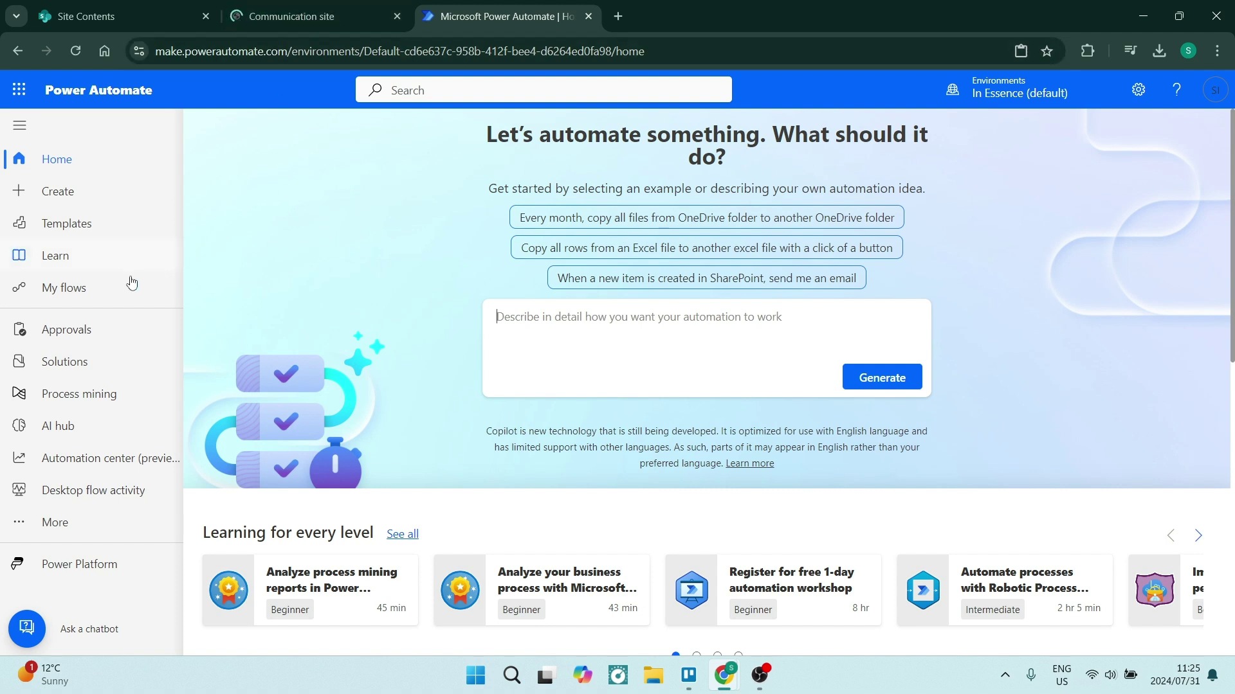
left_click(77, 191)
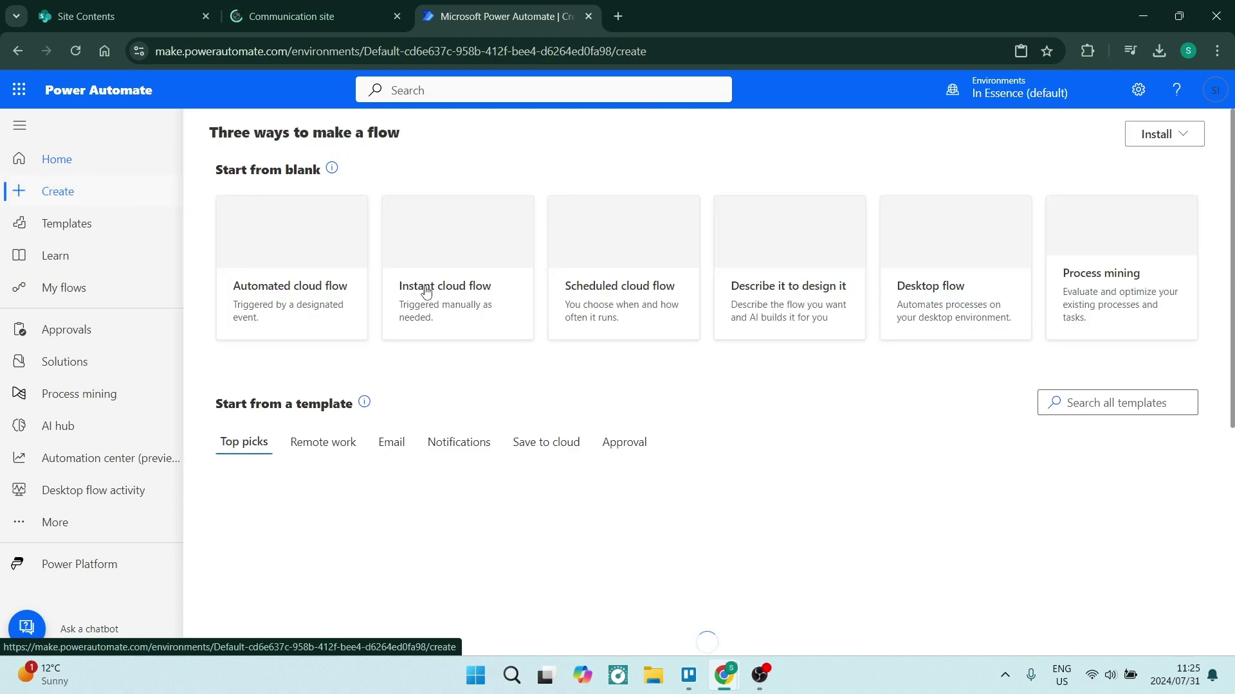
left_click(462, 239)
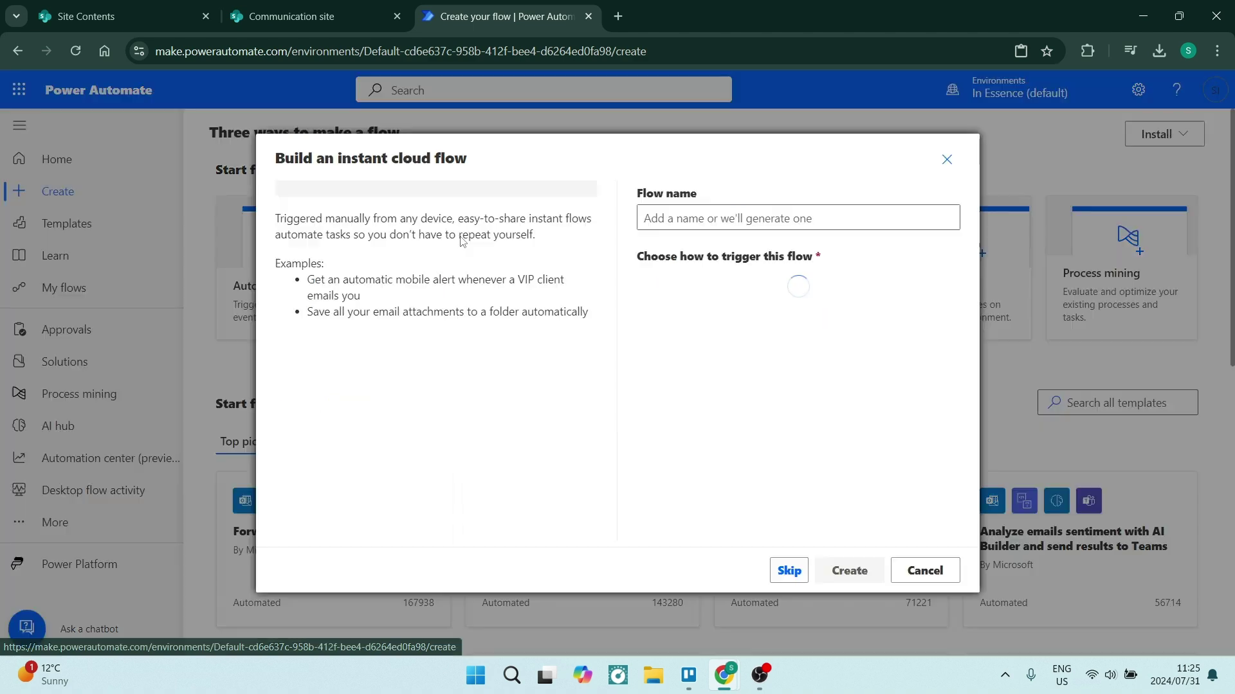
left_click(784, 217)
type("Copy List 2")
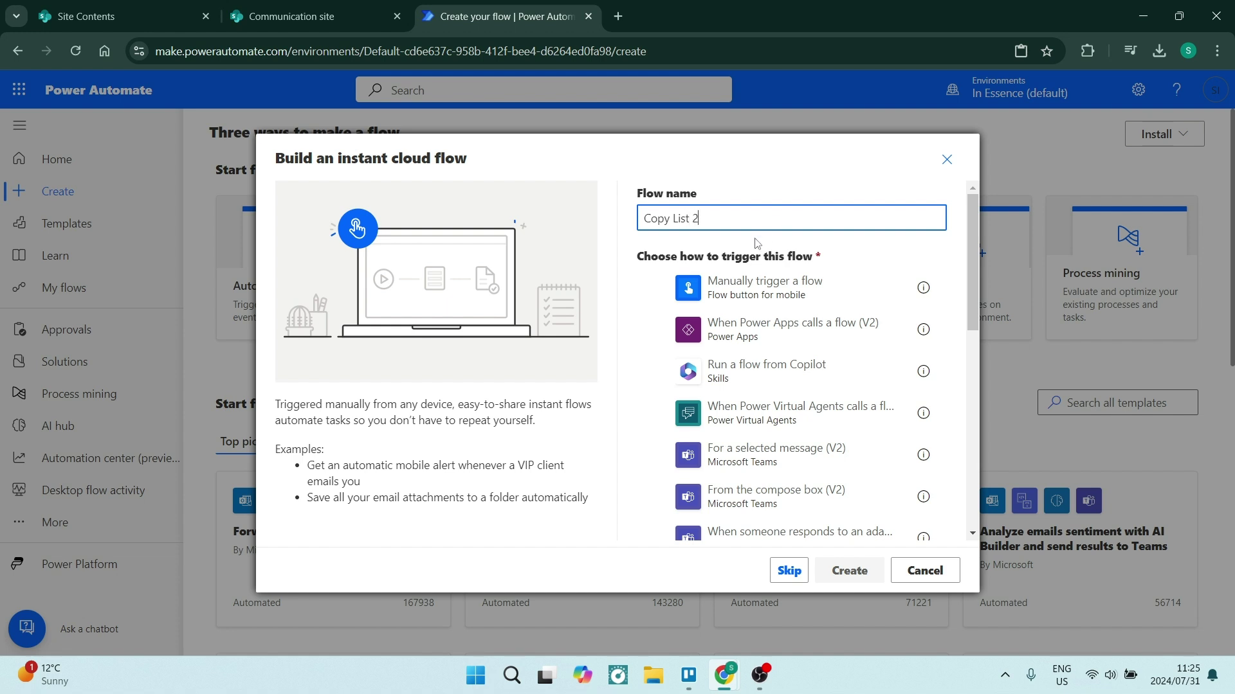
left_click(735, 287)
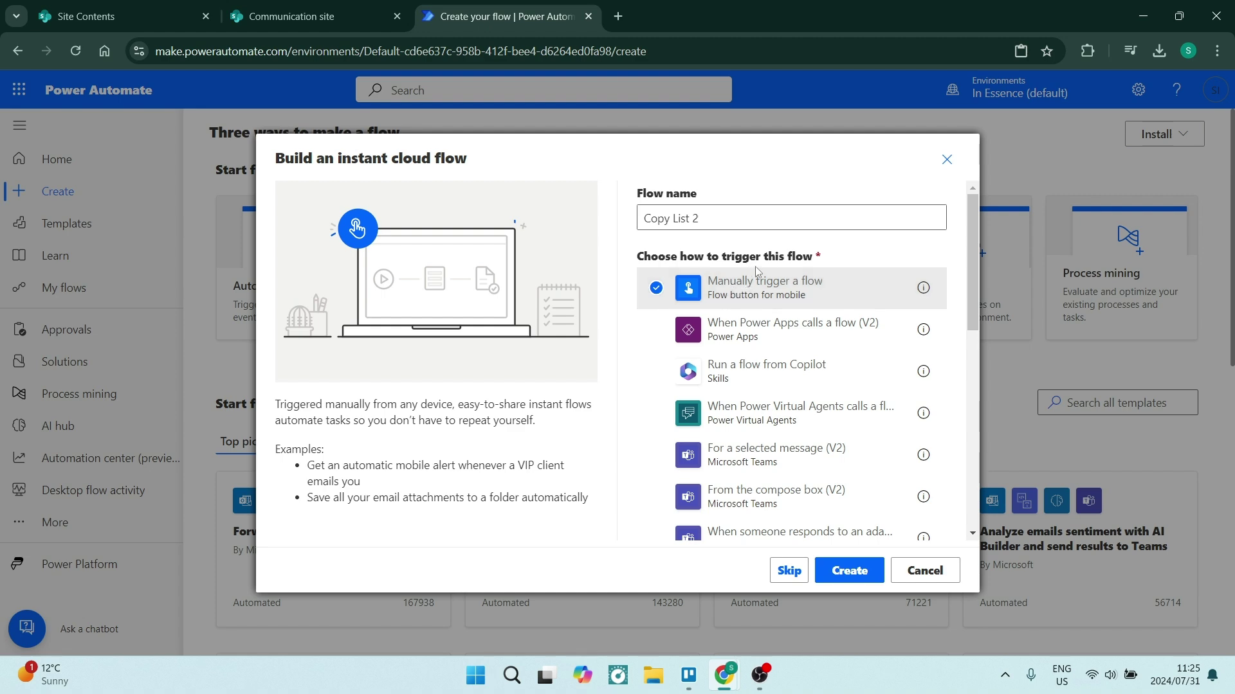
left_click(846, 566)
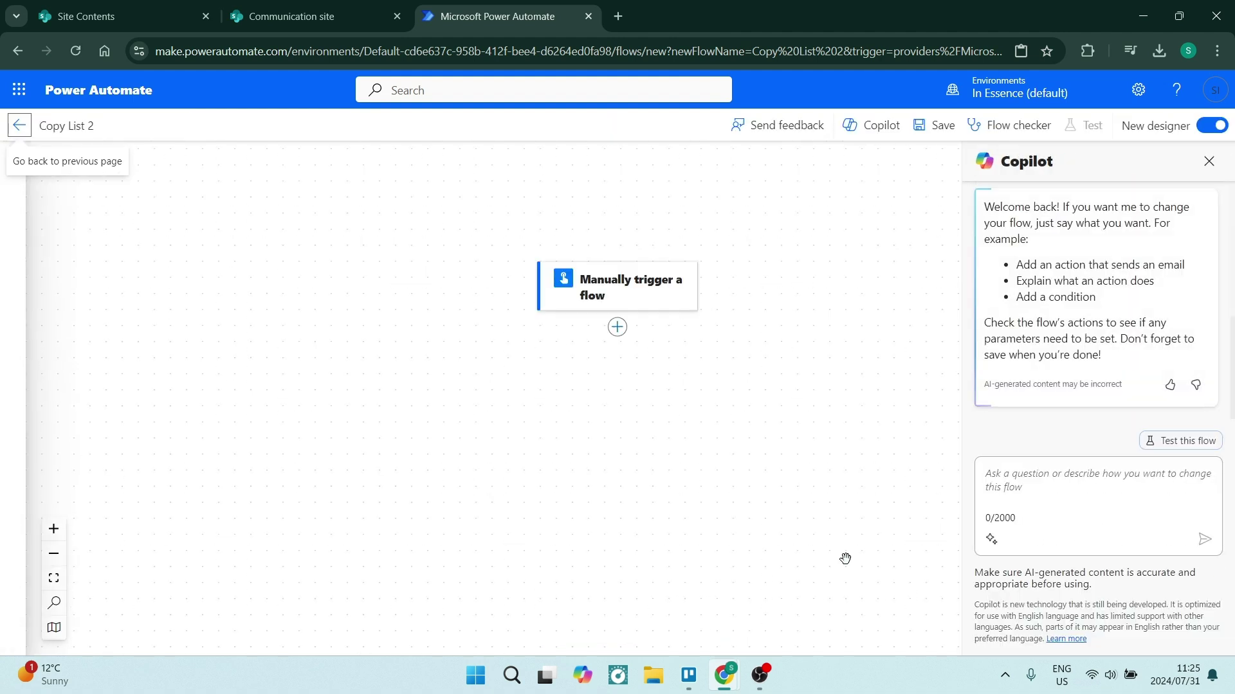
left_click(629, 289)
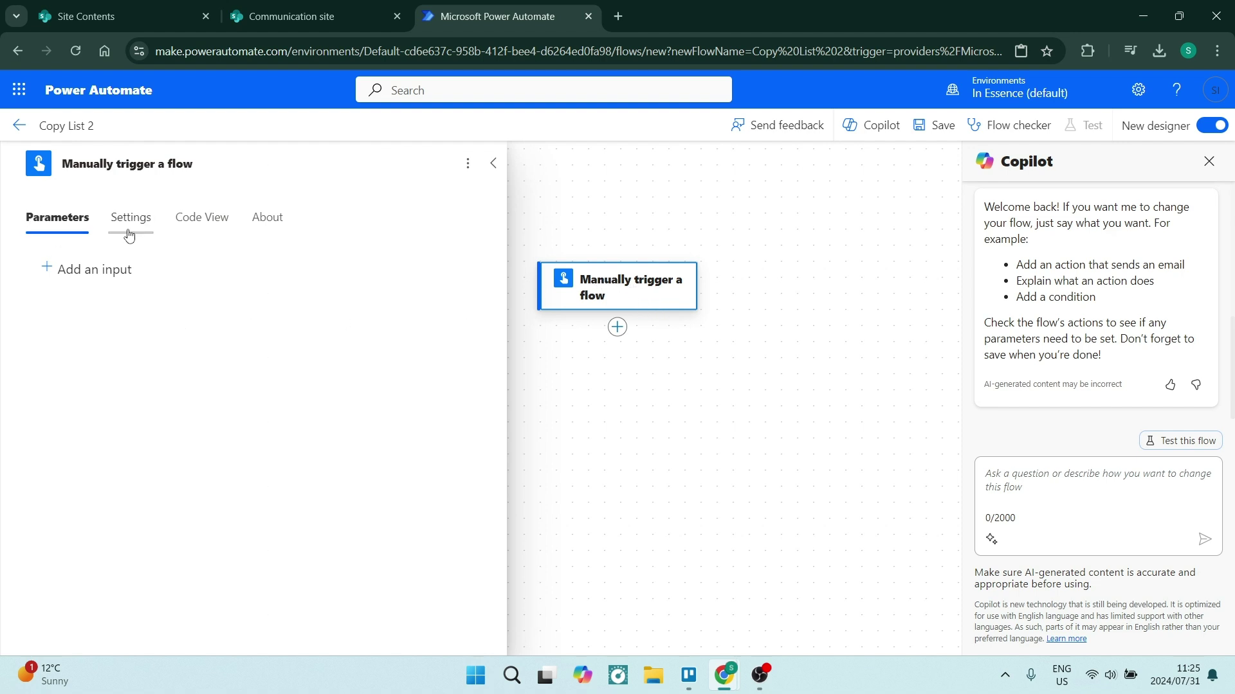
left_click(52, 269)
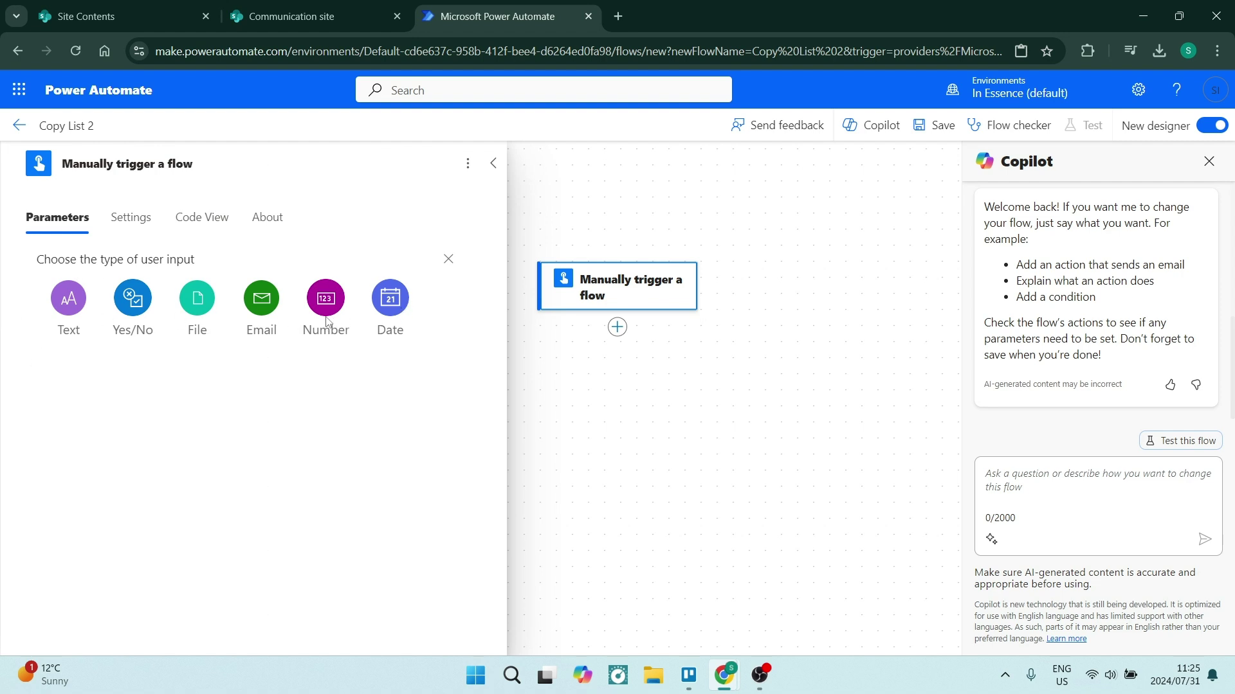
left_click(494, 164)
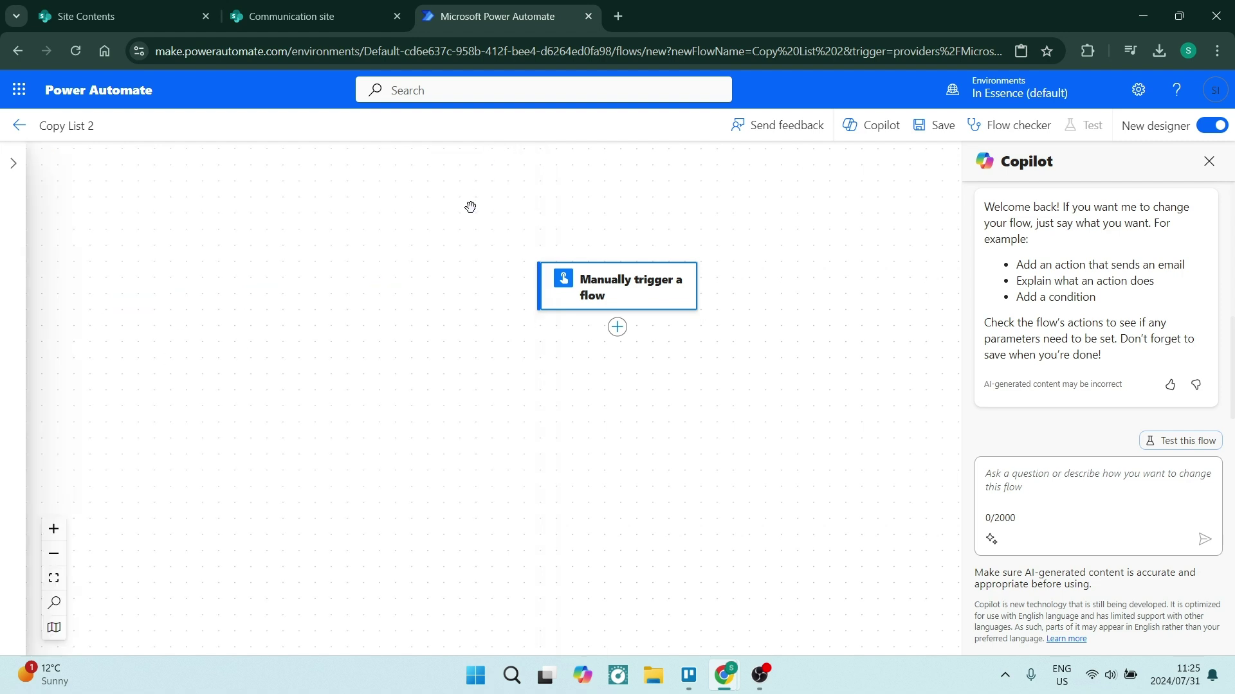
- Add the SharePoint Get items action after the manual trigger
left_click(620, 330)
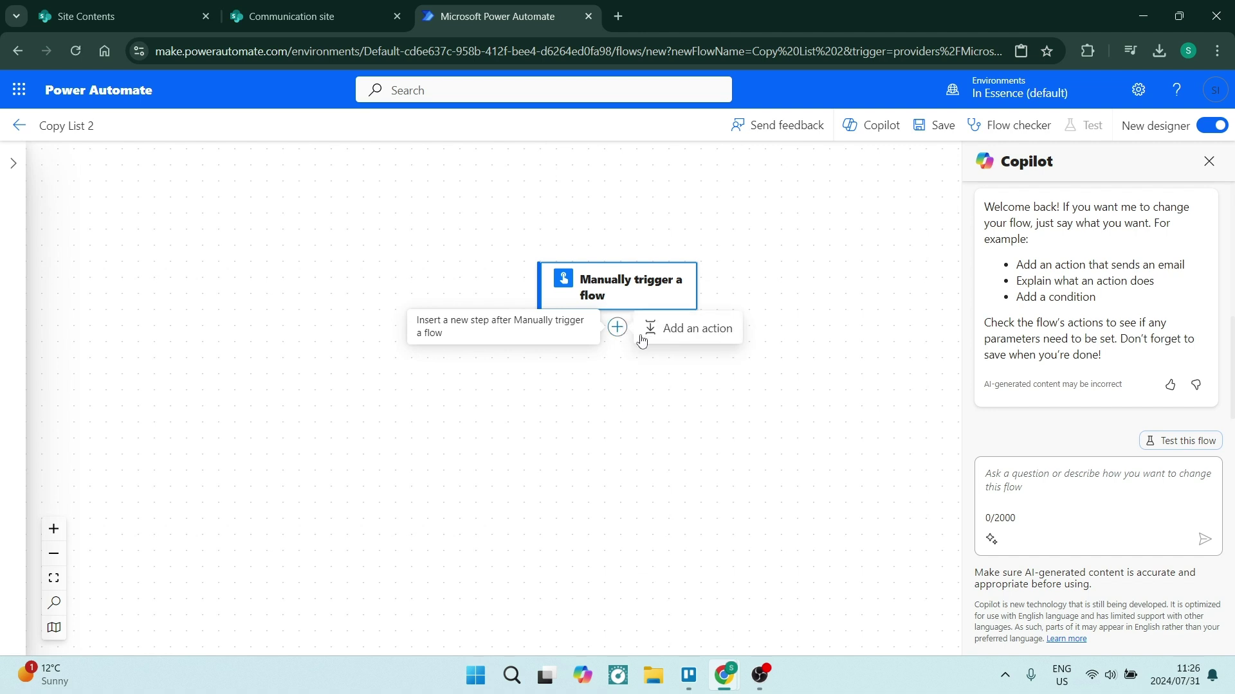
left_click(691, 333)
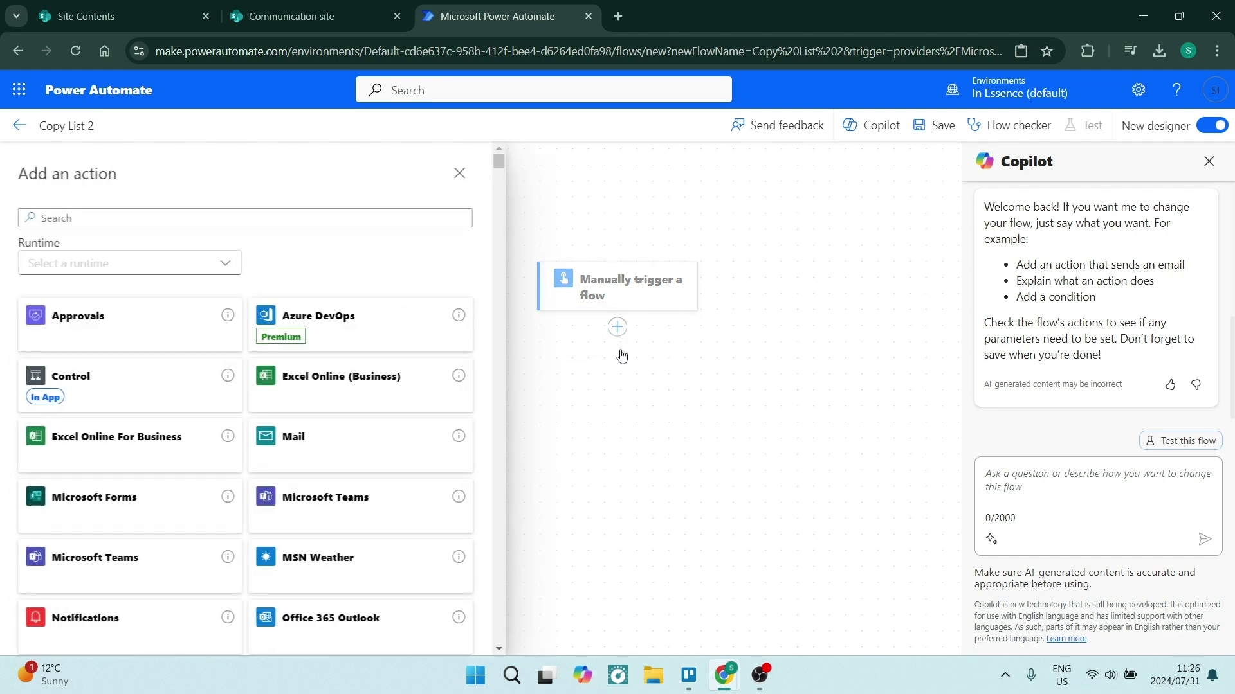
left_click(280, 215)
type("get")
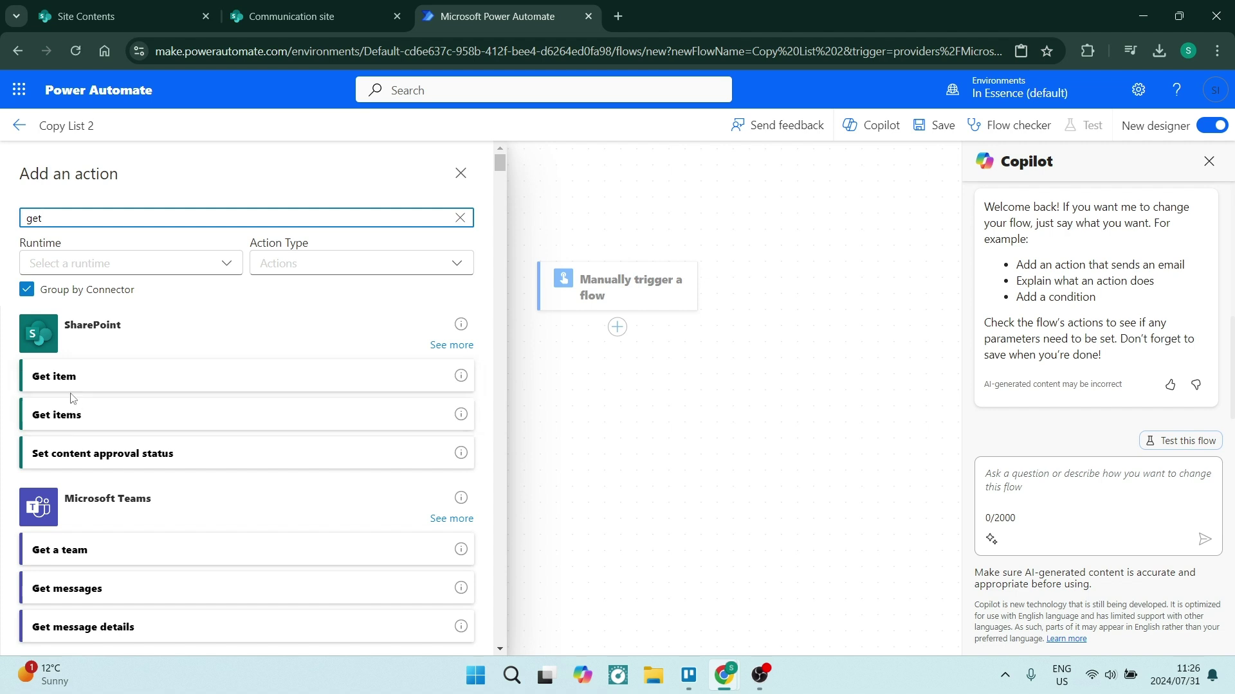
left_click(100, 421)
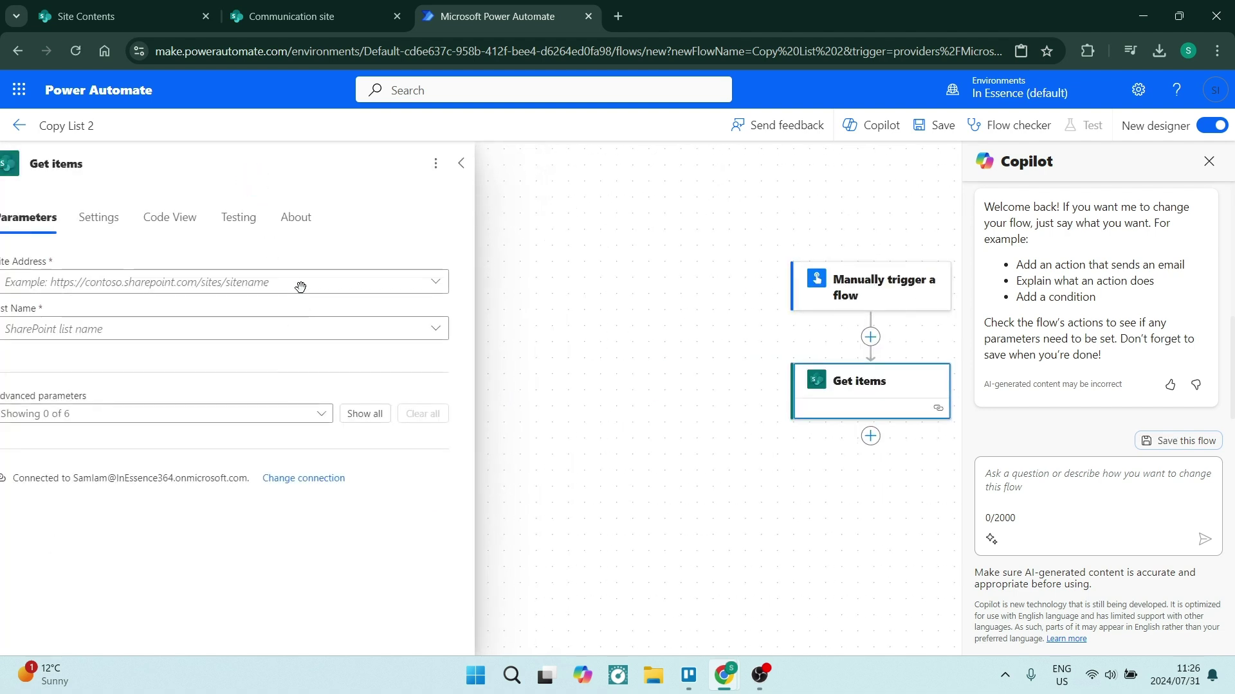
- Configure Get items to read from the HowtoHarbor site's Internal List
left_click(154, 288)
left_click(100, 339)
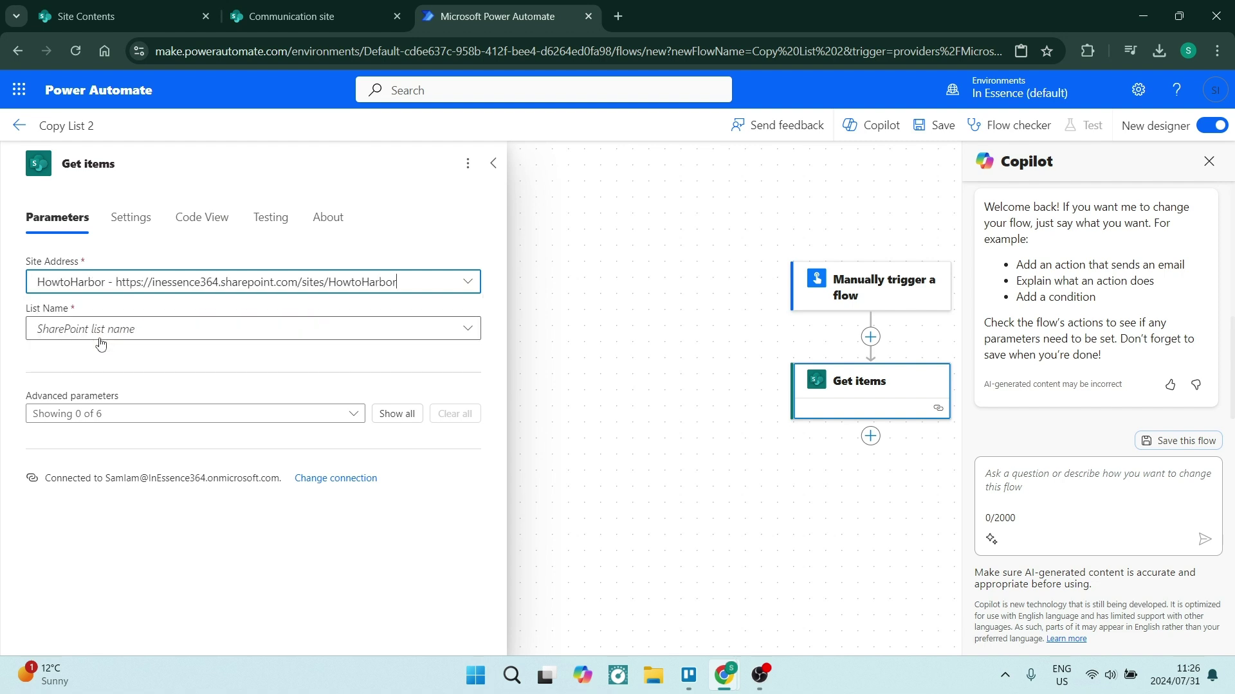
left_click(100, 343)
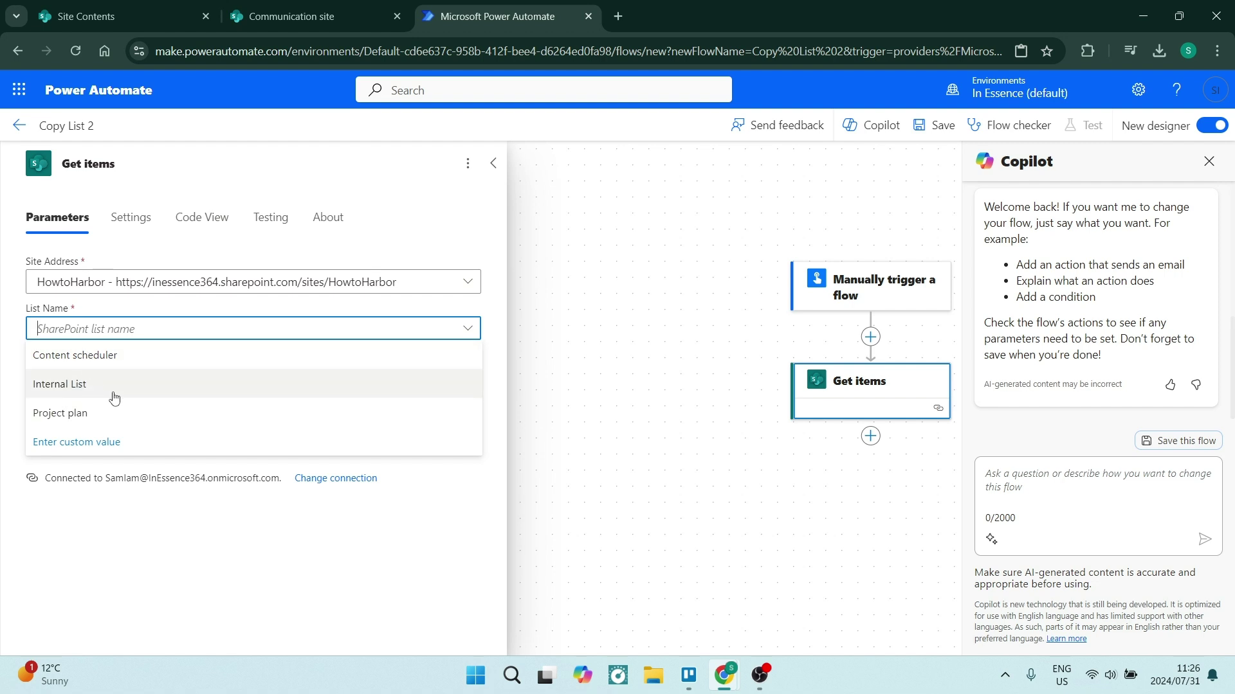
left_click(91, 387)
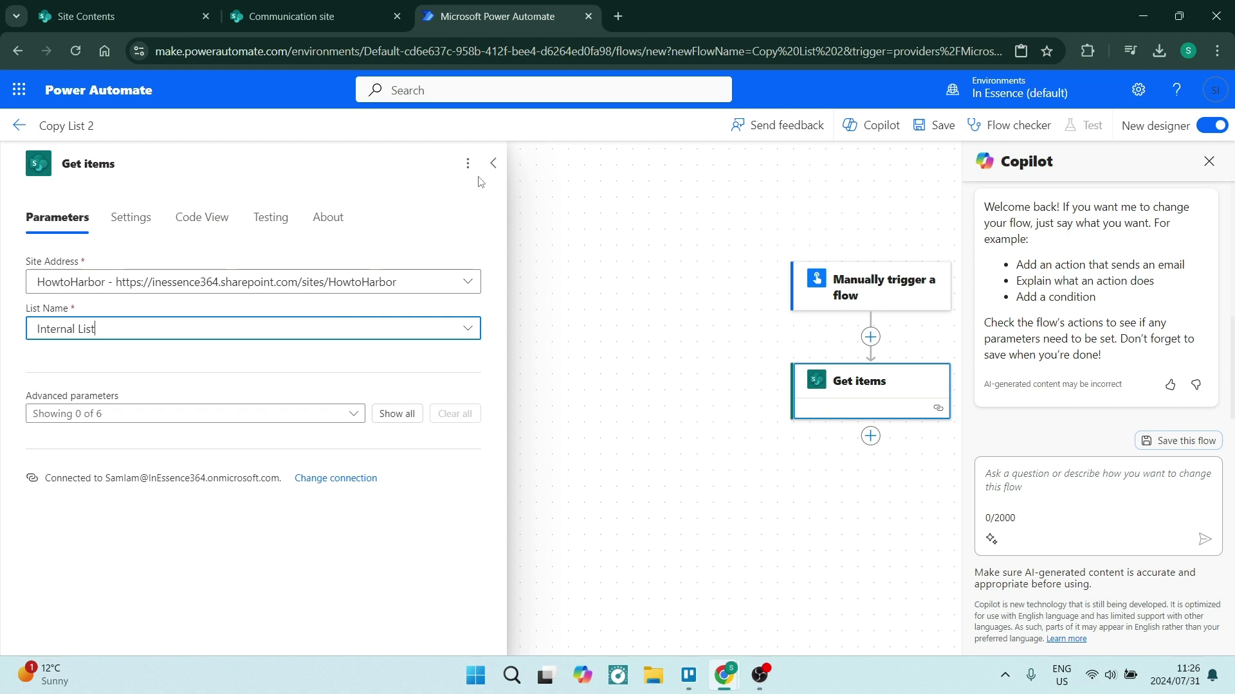
left_click(493, 164)
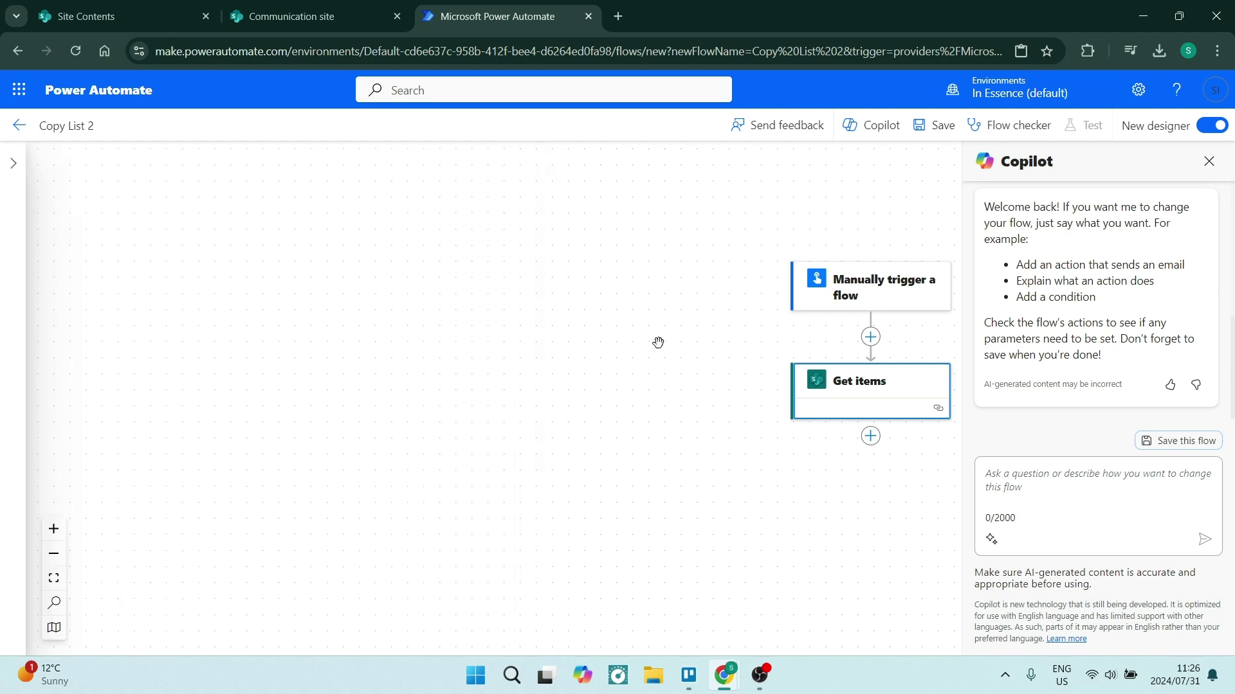
- Add the SharePoint Create item action after Get items
left_click(871, 443)
left_click(924, 441)
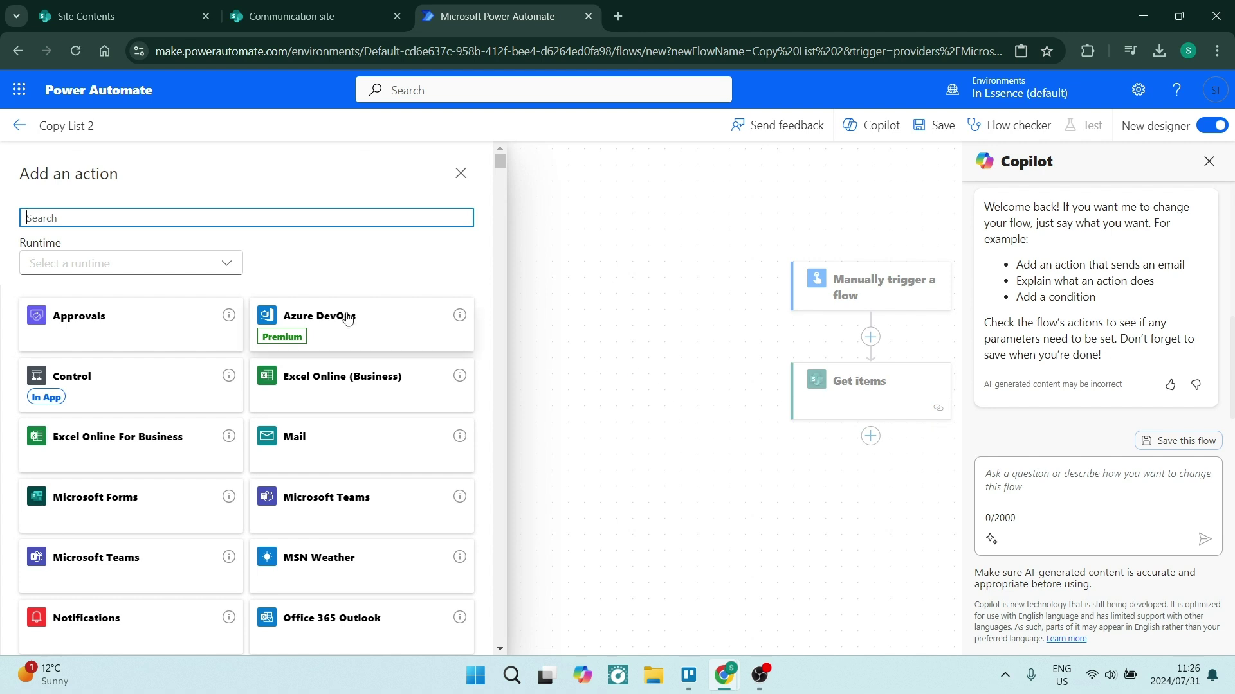
type("create")
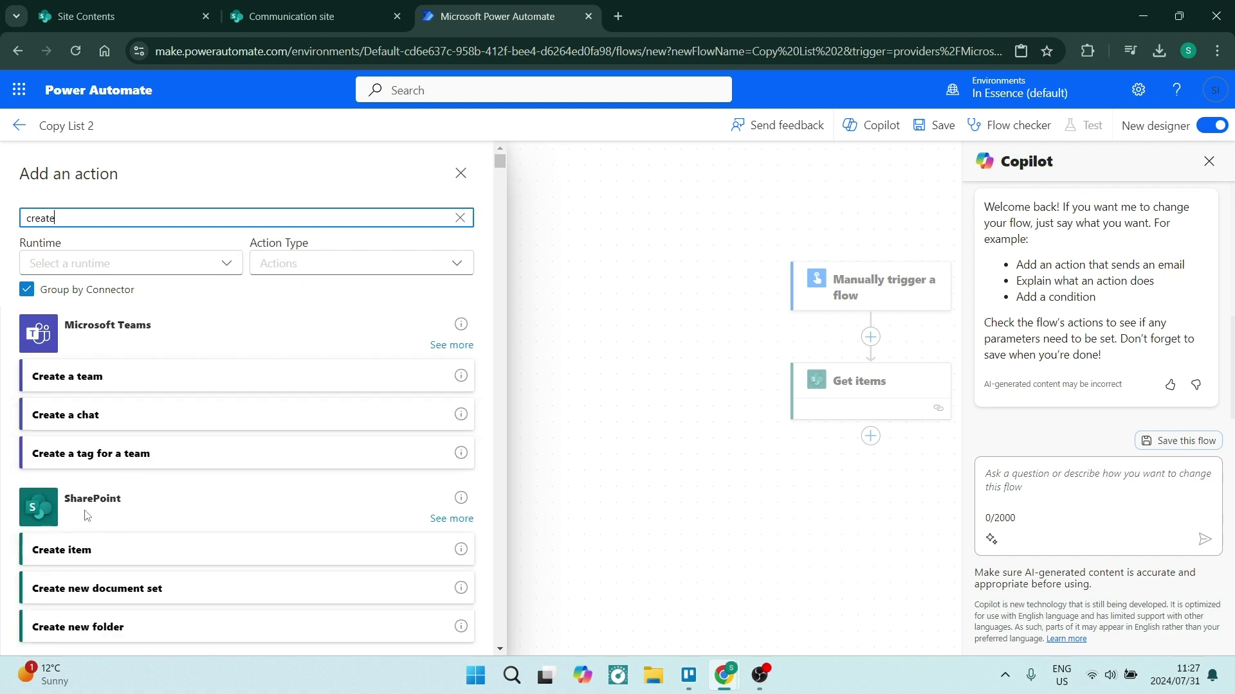
scroll(72, 553, "down", 3)
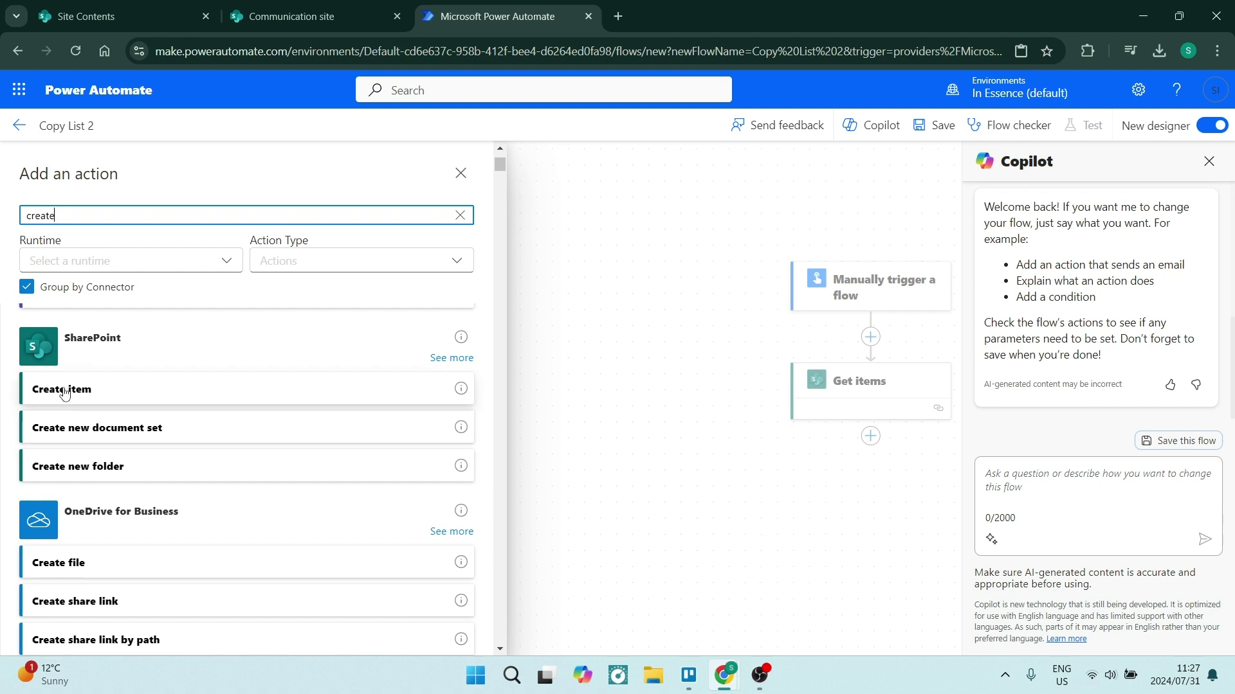
left_click(64, 390)
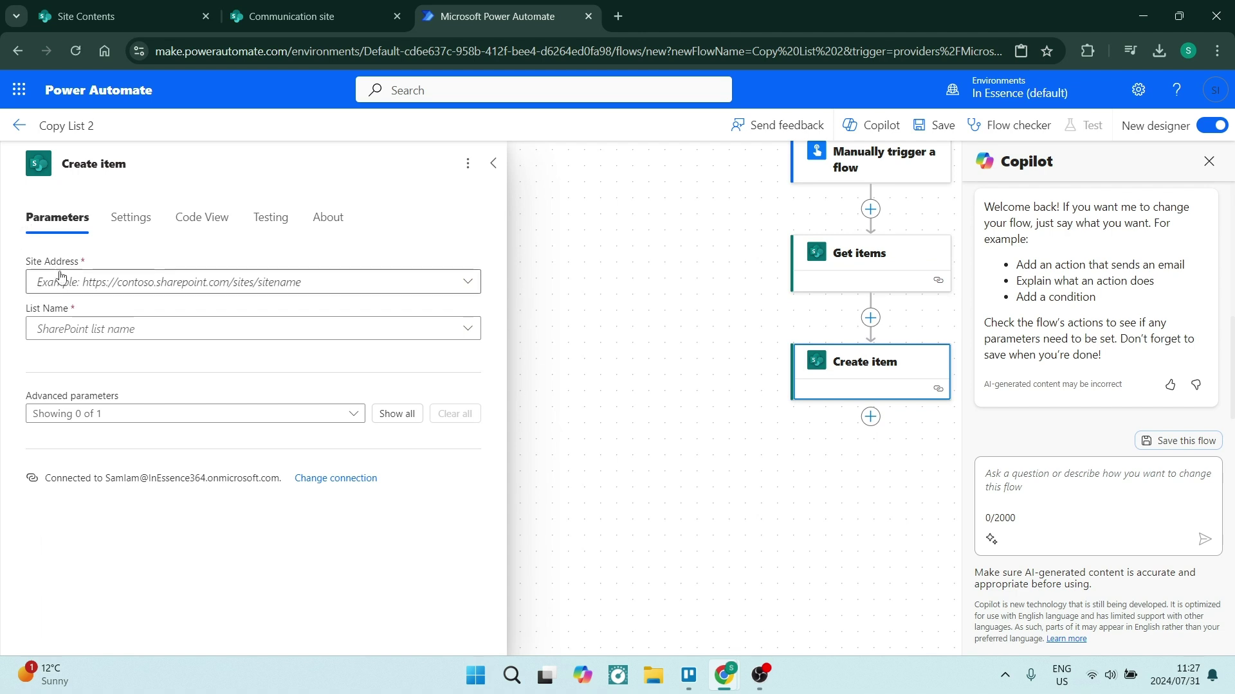
- Set Create item's site address to Communication site and its list name to Internal List 2
left_click(61, 276)
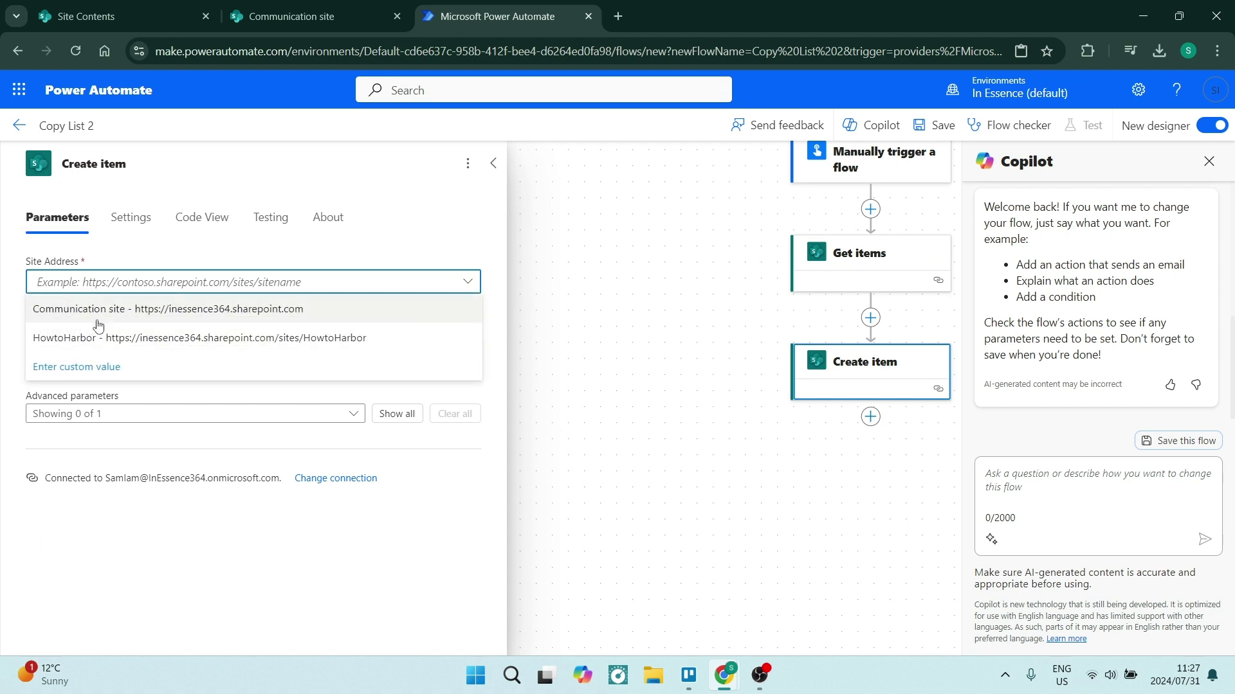
left_click(104, 310)
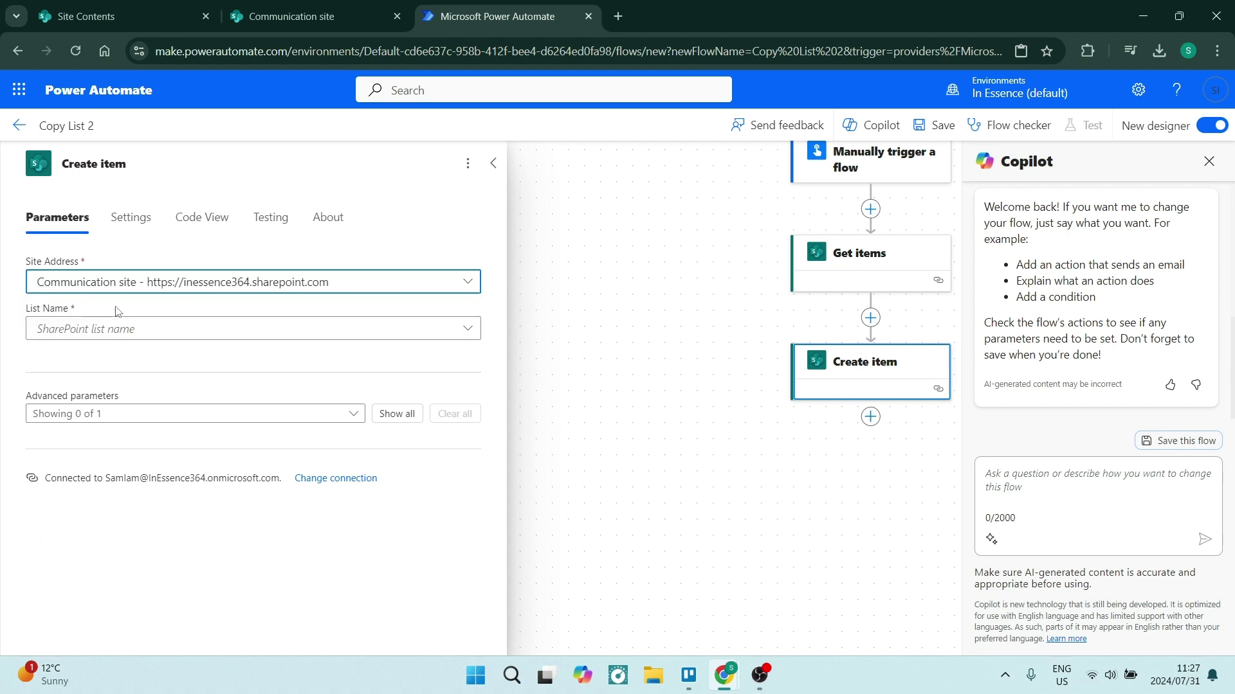
left_click(98, 330)
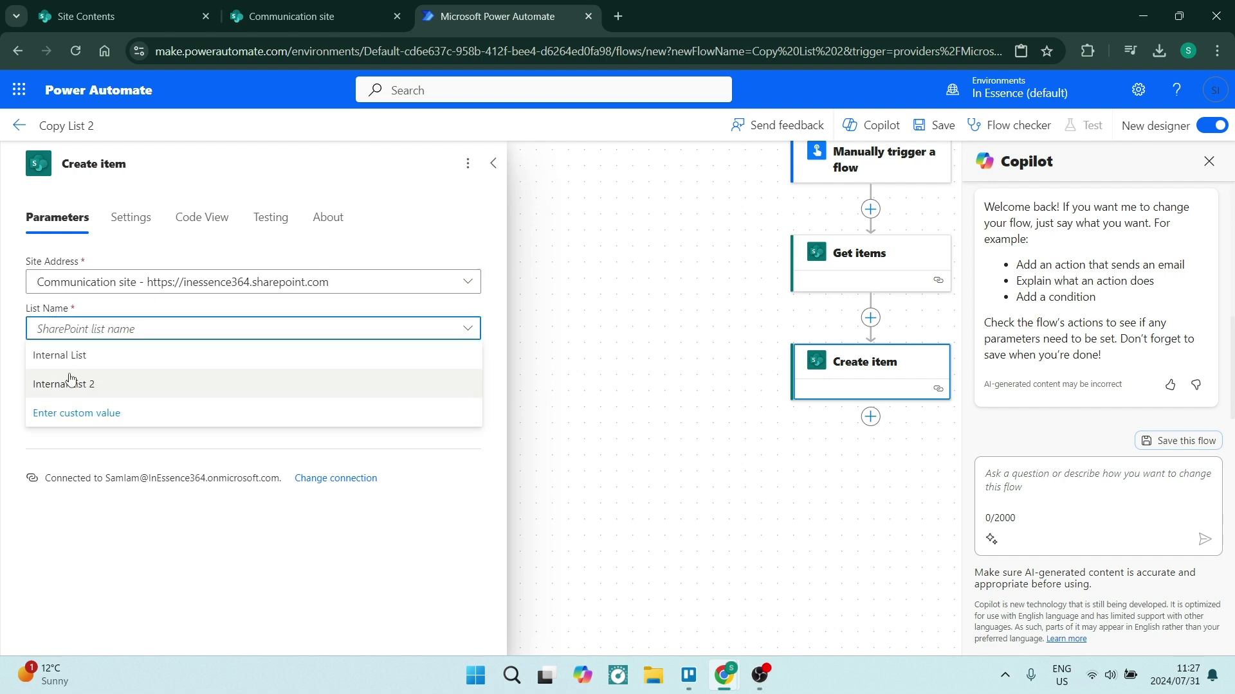
left_click(85, 389)
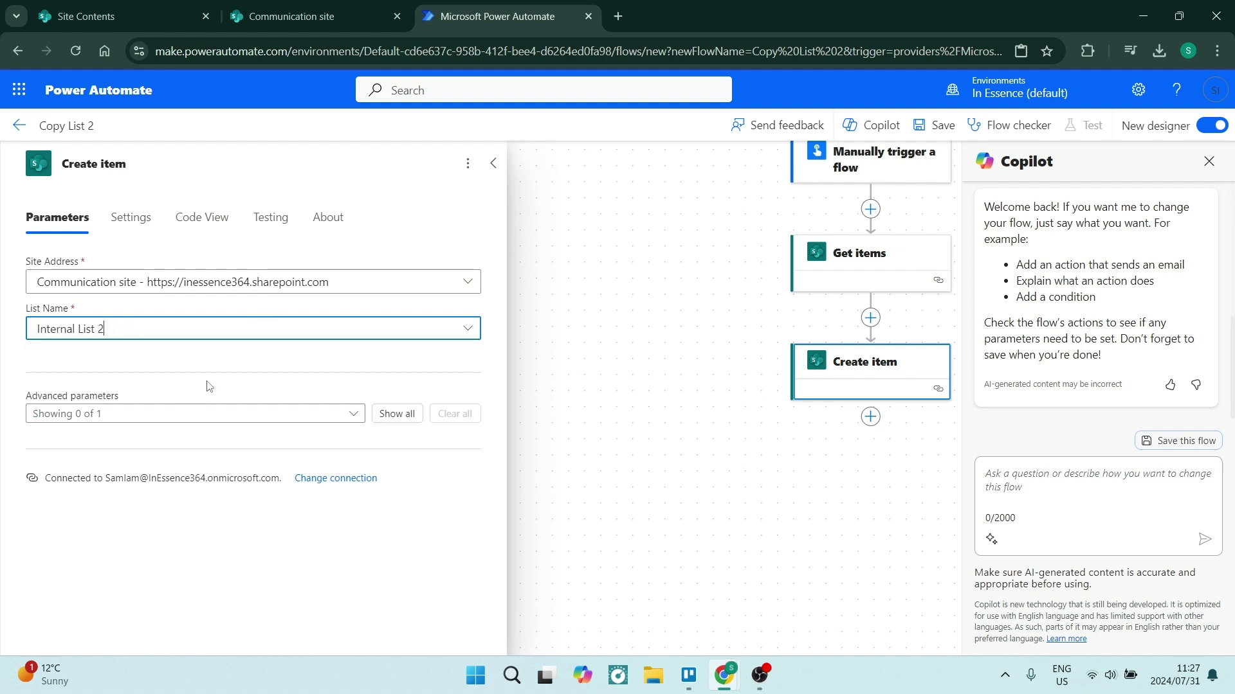
left_click(492, 164)
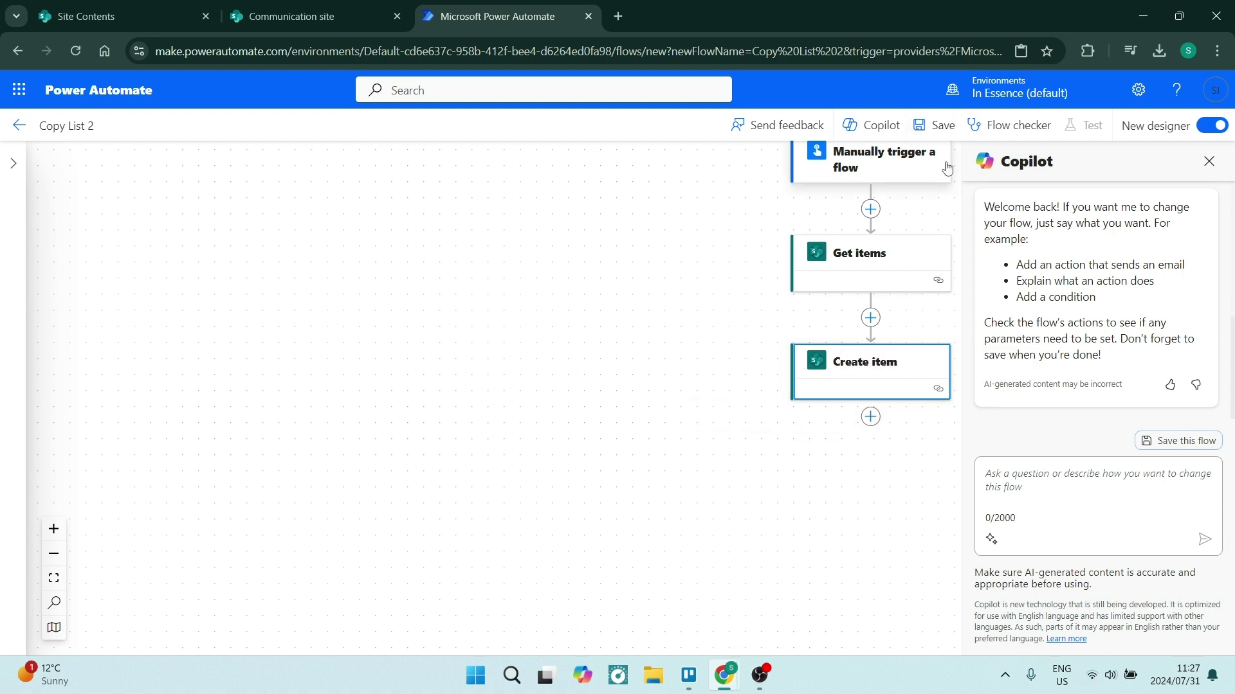
- Save the flow, dismiss the Flow Checker, and go back to the overview of cloud flows
left_click(930, 126)
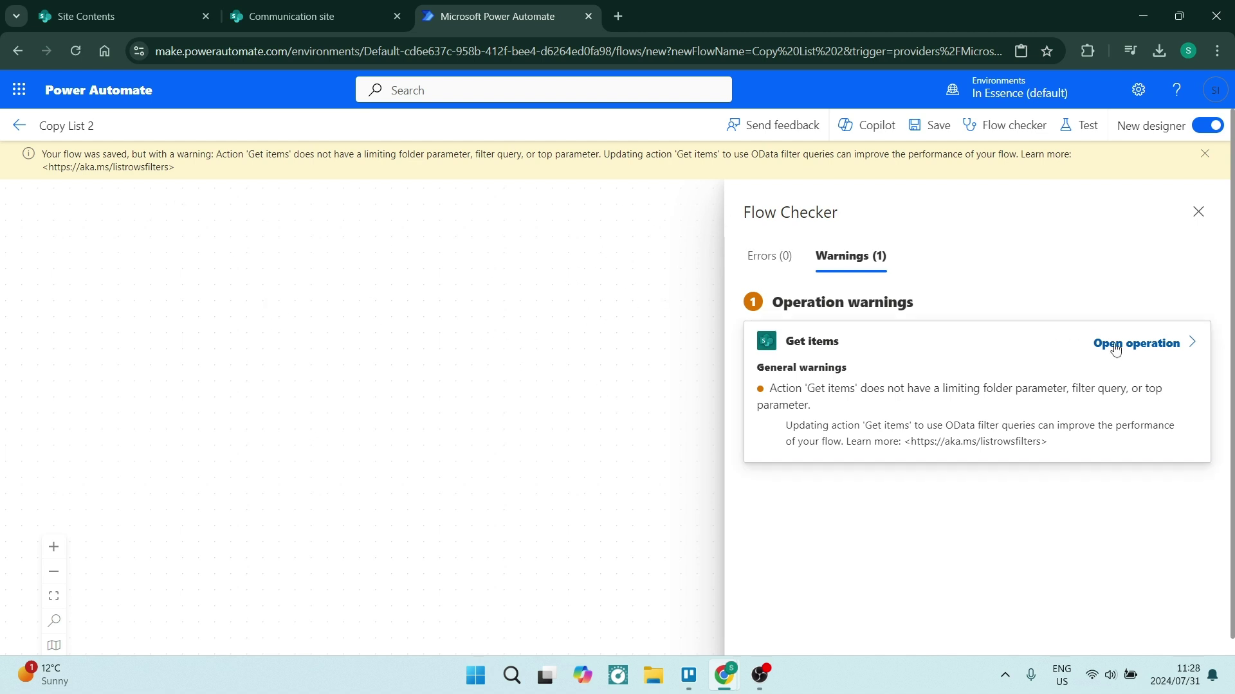
left_click(1198, 212)
left_click(20, 129)
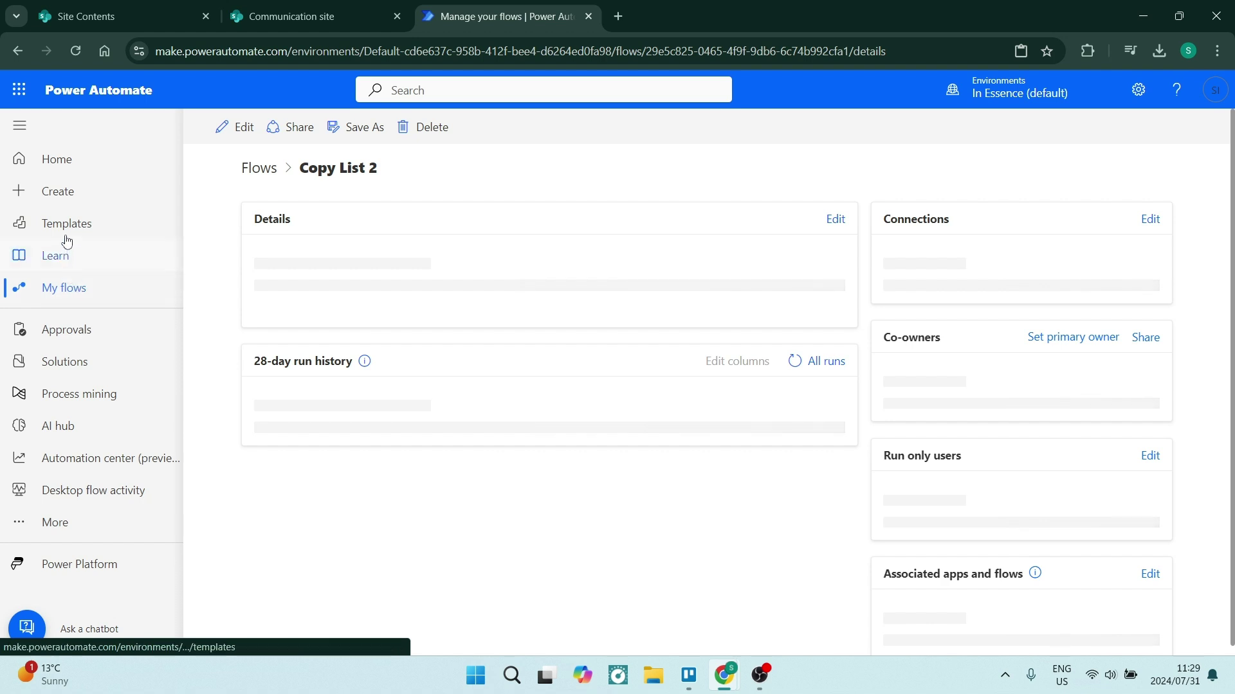
left_click(84, 290)
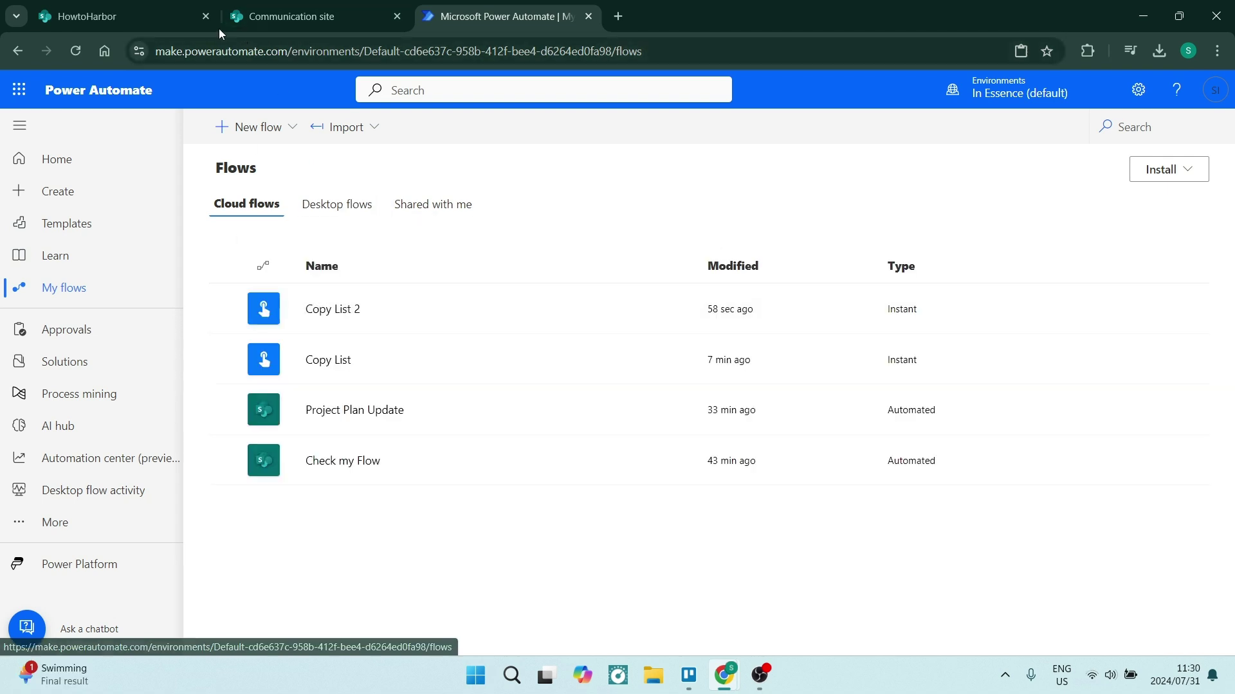
- Switch to SharePoint and compare the items in HowtoHarbor's Internal List with those in the Communication site's Internal List 2
left_click(134, 18)
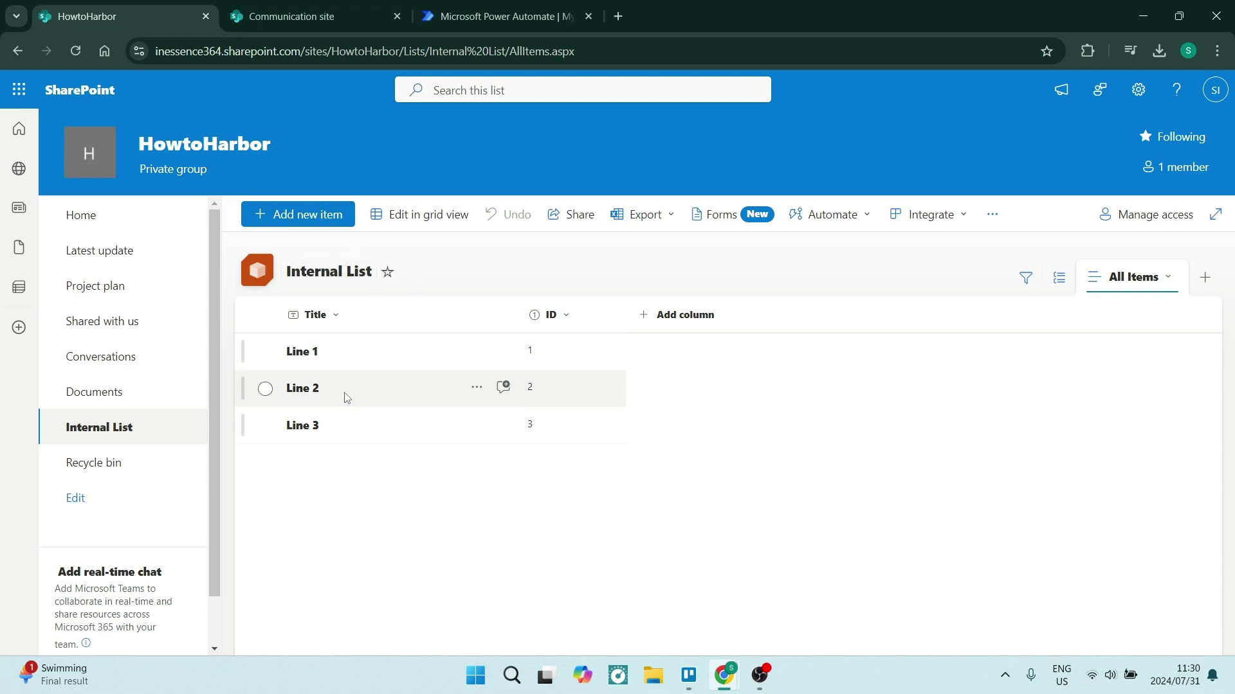
left_click(328, 17)
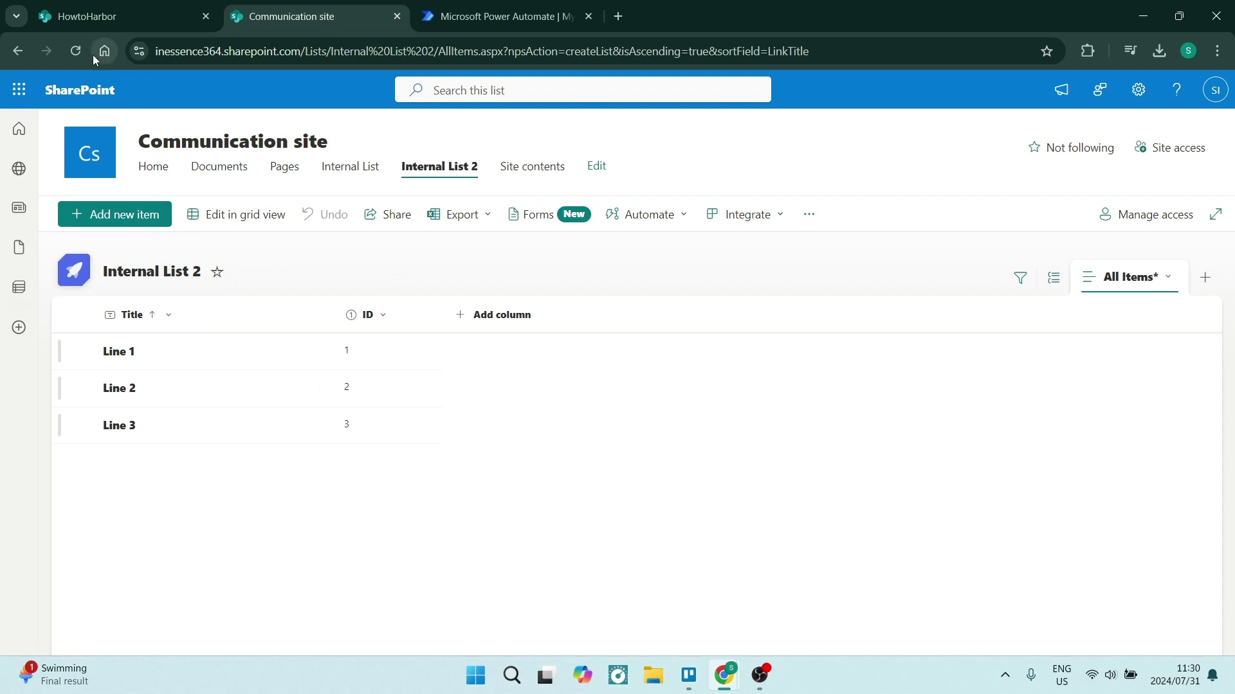